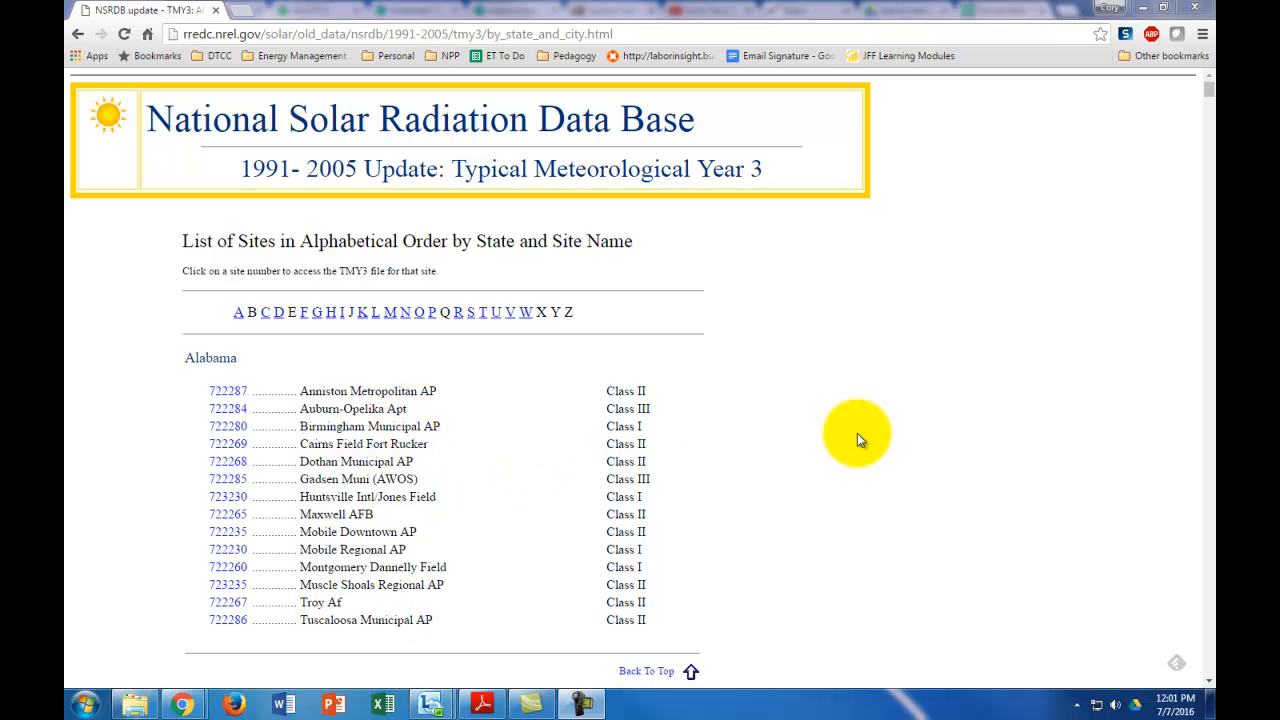
- Download the TMY3 file 724089TYA.CSV for Wilmington New Castle Cnty AP, Delaware, to the Downloads folder and open it in Excel
{"action": "left_click", "coordinate": [279, 312]}
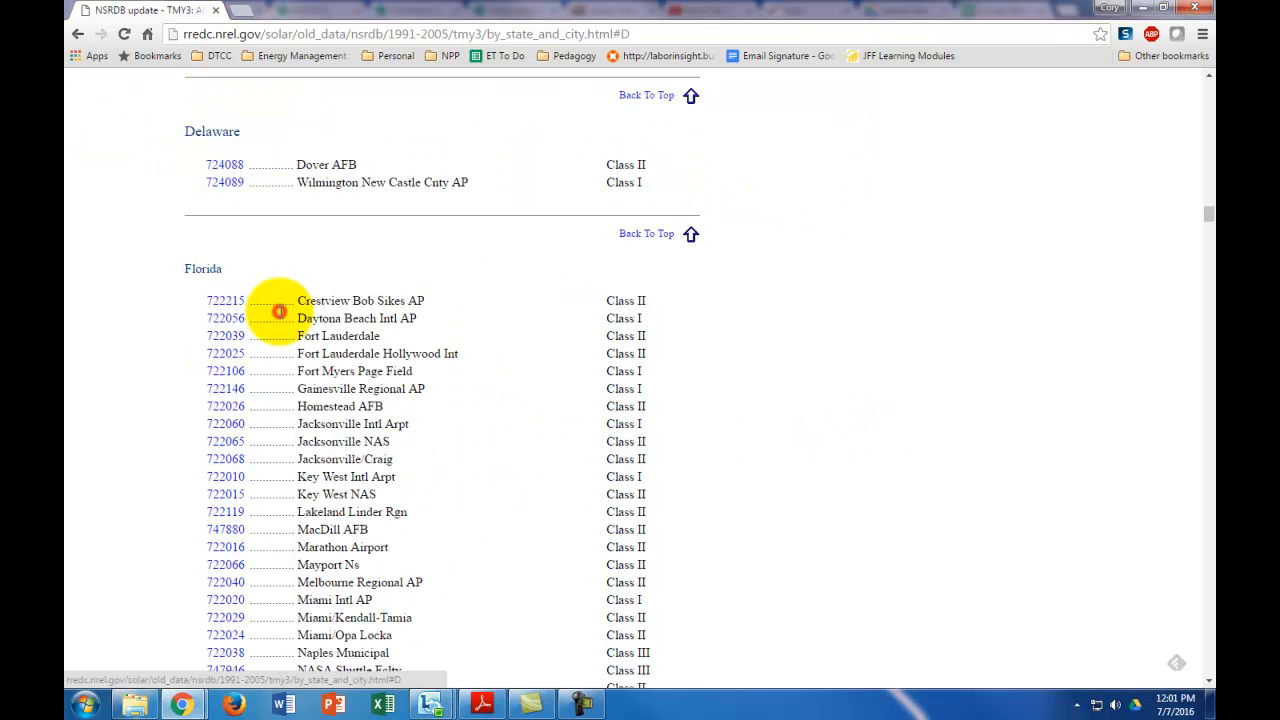
{"action": "left_click", "coordinate": [223, 186]}
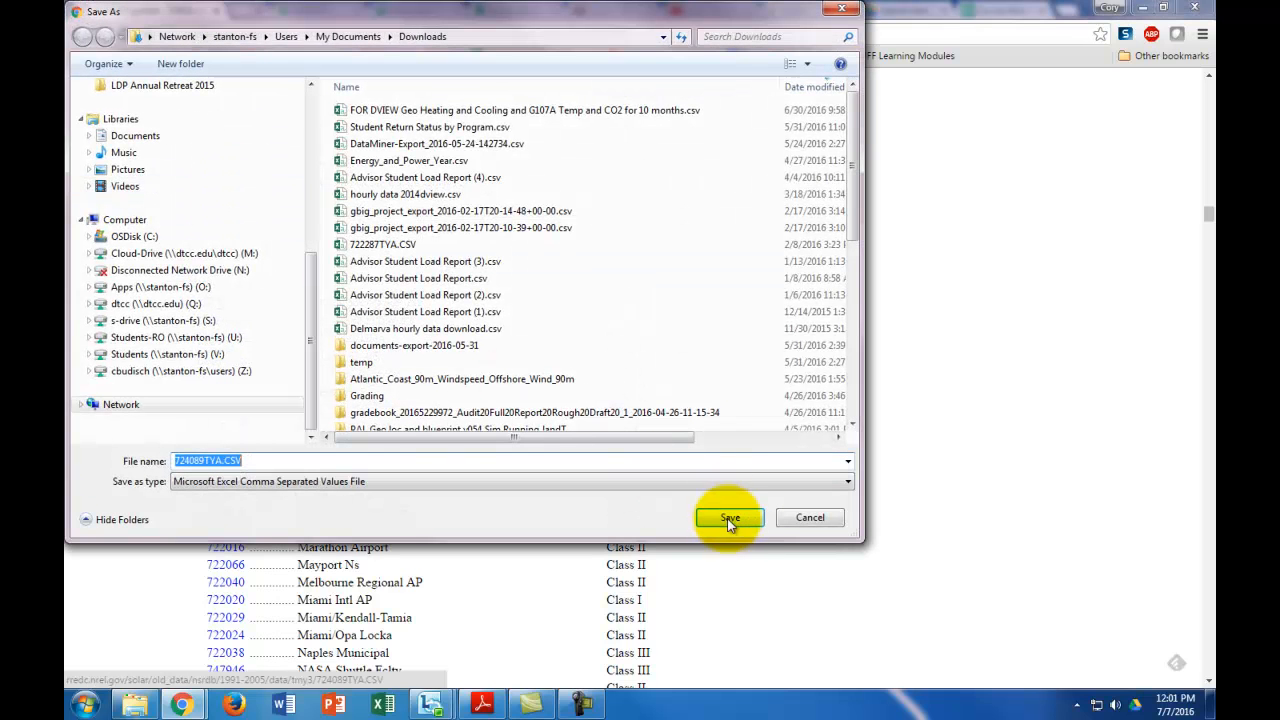
{"action": "left_click", "coordinate": [729, 518]}
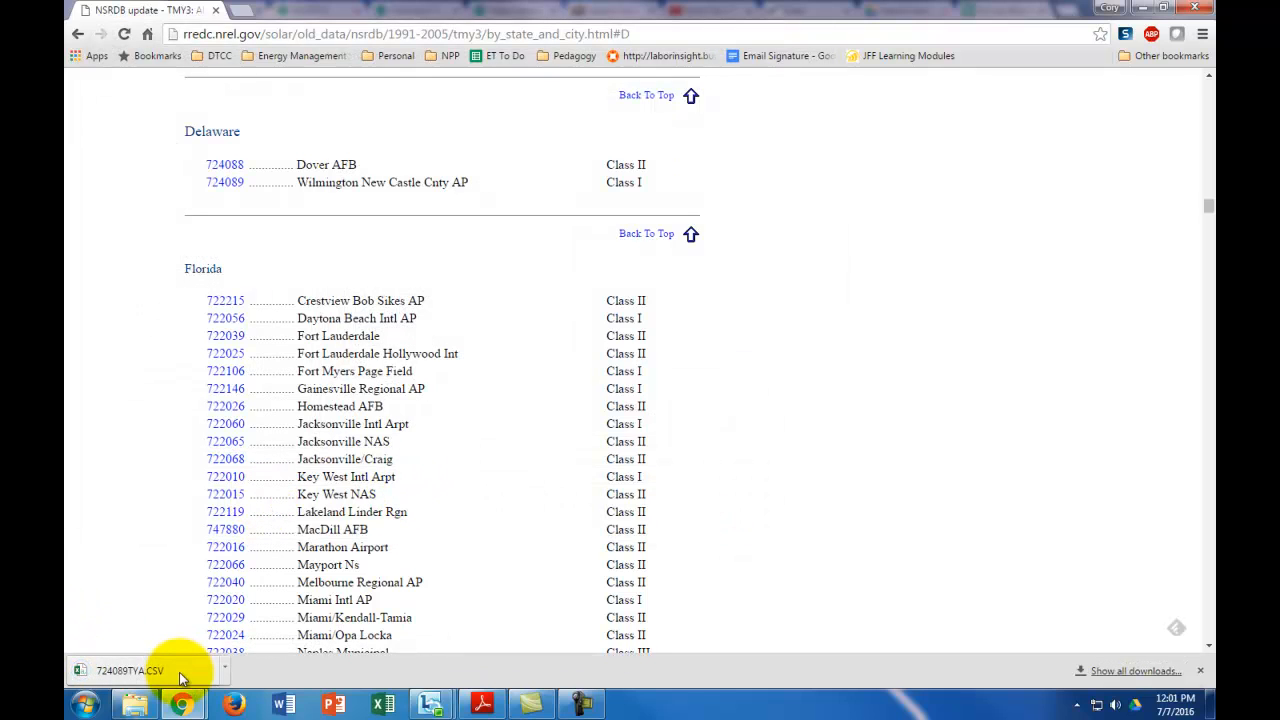
{"action": "left_click", "coordinate": [182, 677]}
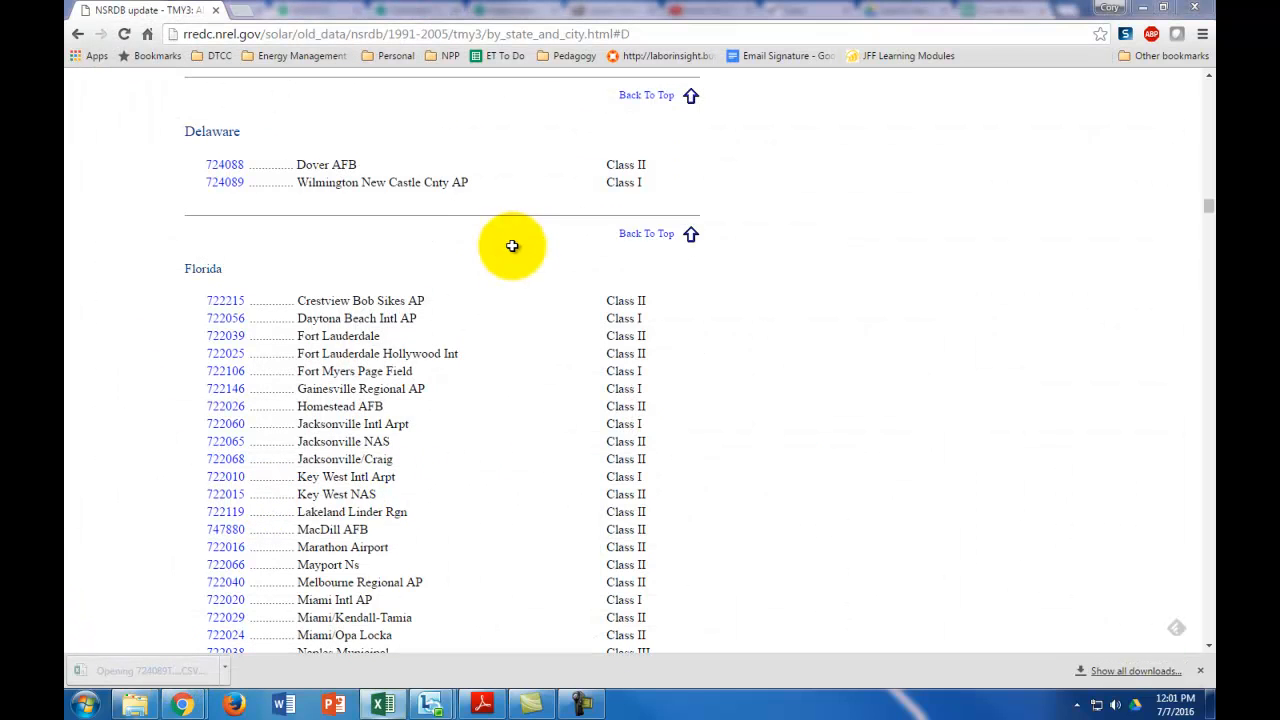
{"action": "left_click", "coordinate": [399, 705]}
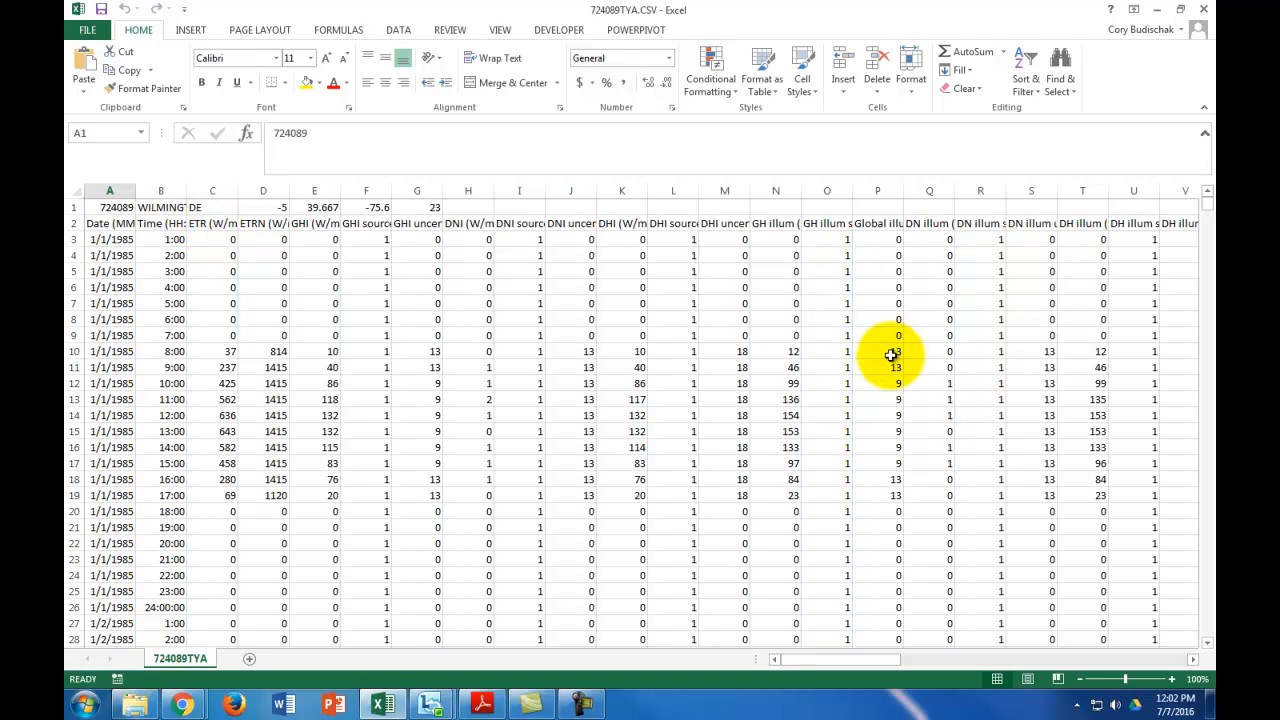
{"action": "mouse_move", "coordinate": [877, 663]}
{"action": "left_mouse_down"}
{"action": "mouse_move", "coordinate": [1186, 661]}
{"action": "mouse_move", "coordinate": [865, 651]}
{"action": "left_mouse_up"}
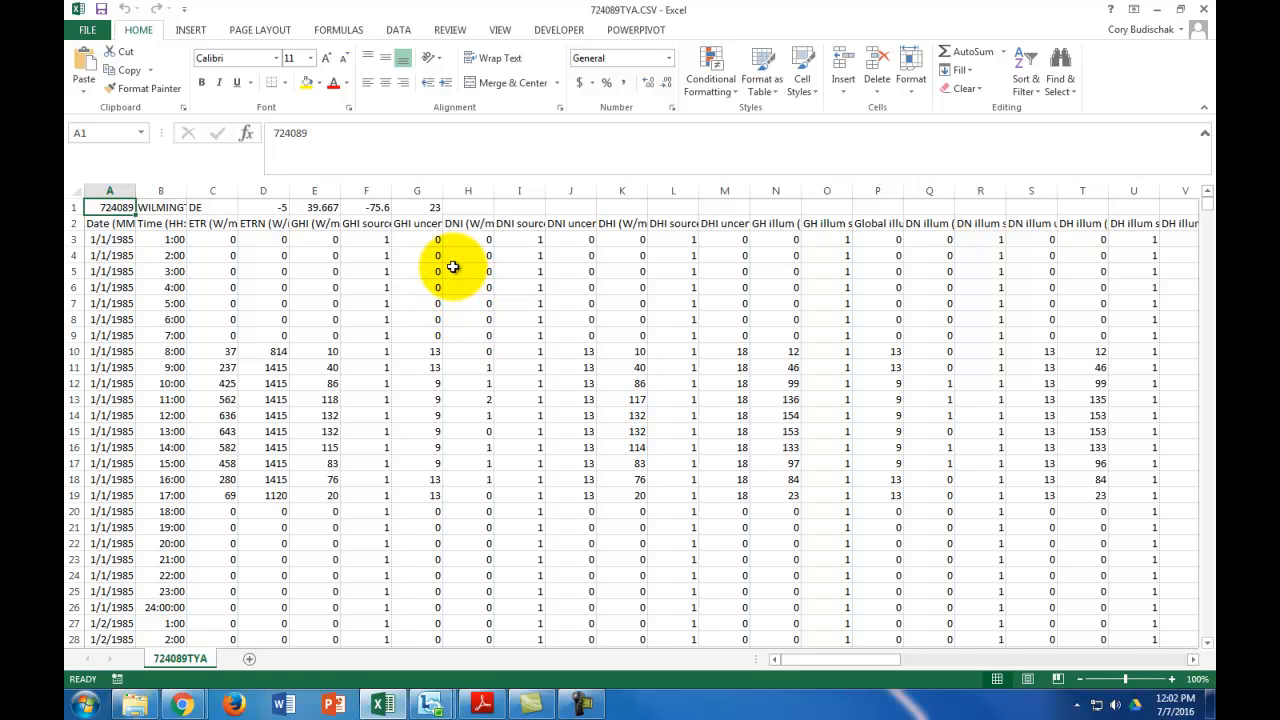
- Make sure the Developer tab is enabled among the main tabs in the ribbon customization options
{"action": "left_click", "coordinate": [560, 31]}
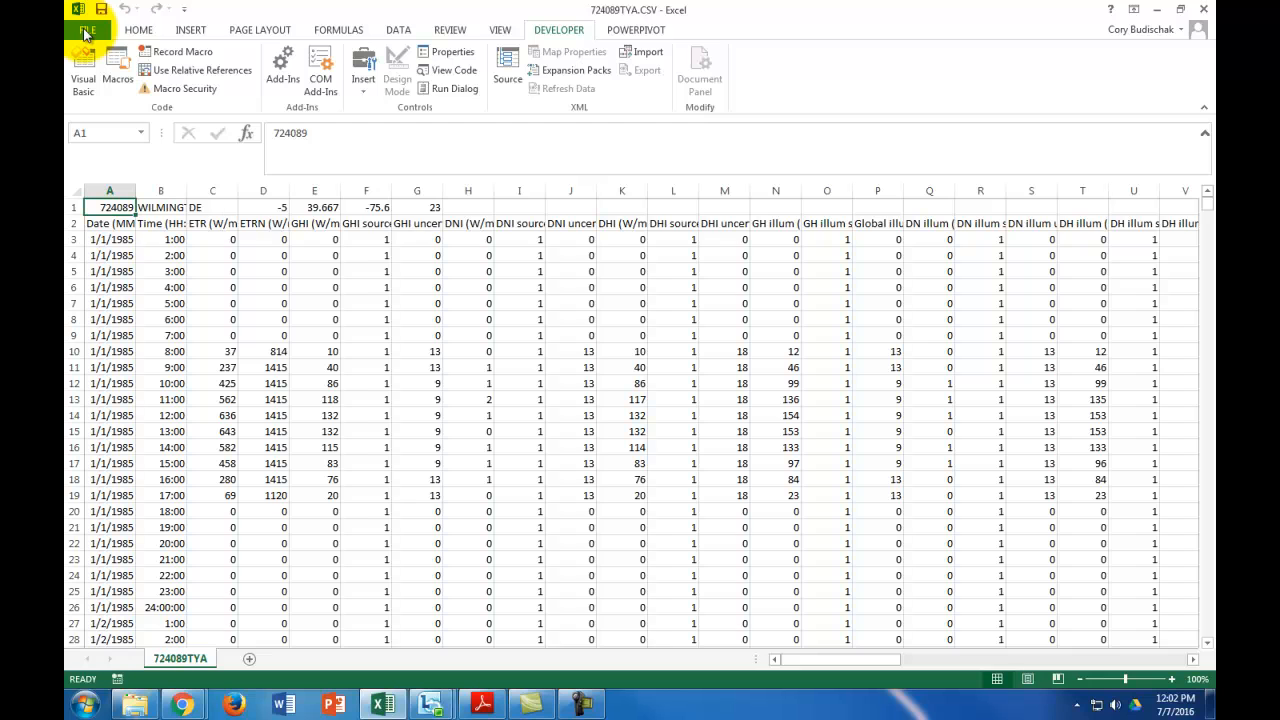
{"action": "left_click", "coordinate": [85, 33]}
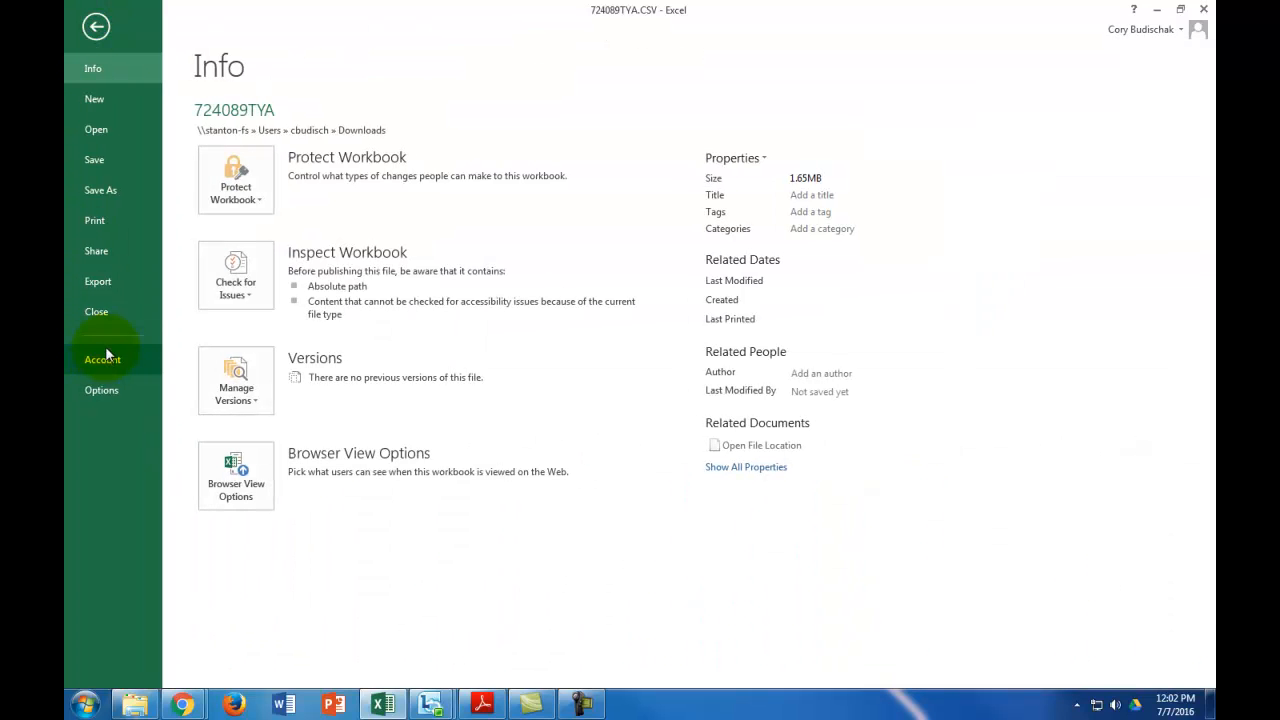
{"action": "left_click", "coordinate": [106, 392]}
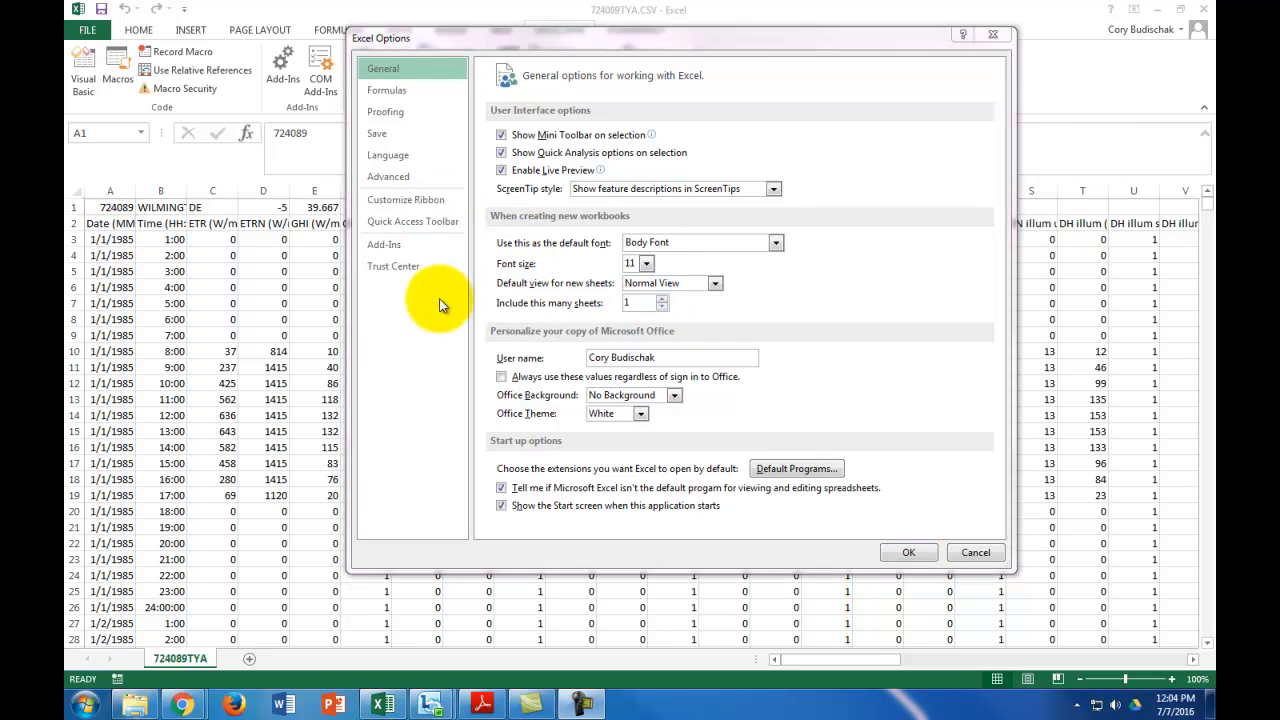
{"action": "left_click", "coordinate": [407, 200]}
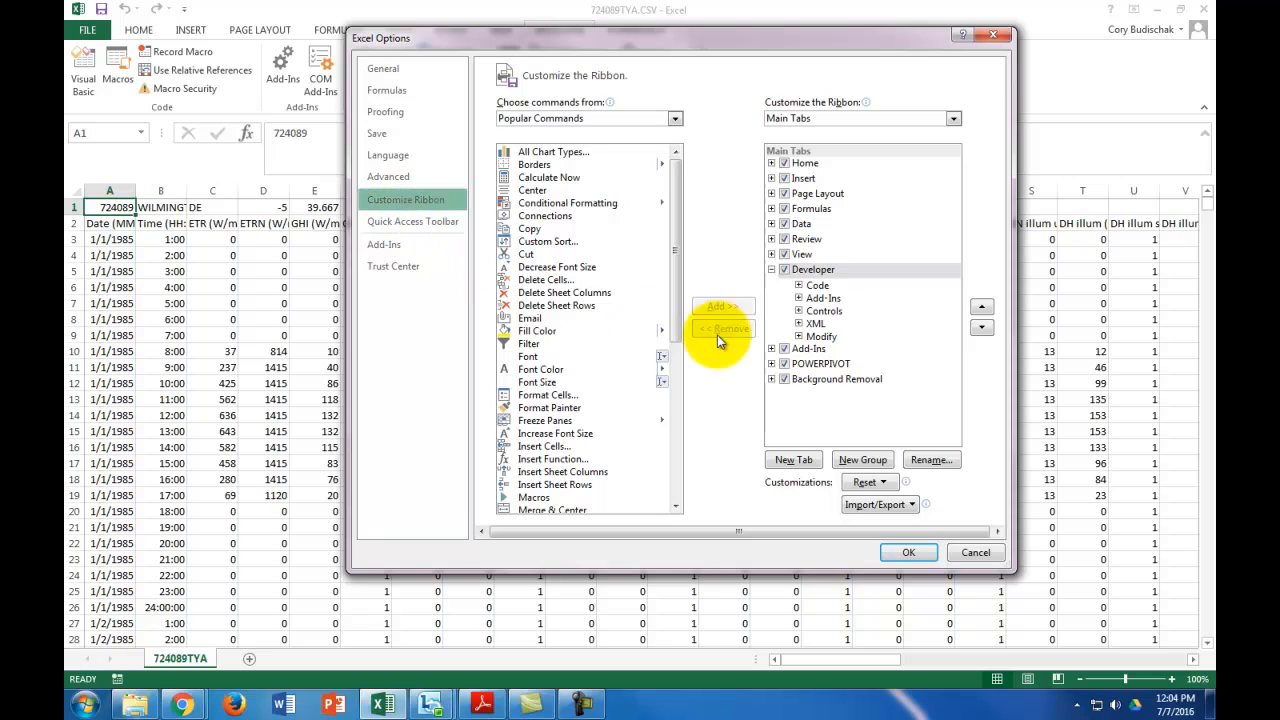
{"action": "left_click", "coordinate": [785, 270]}
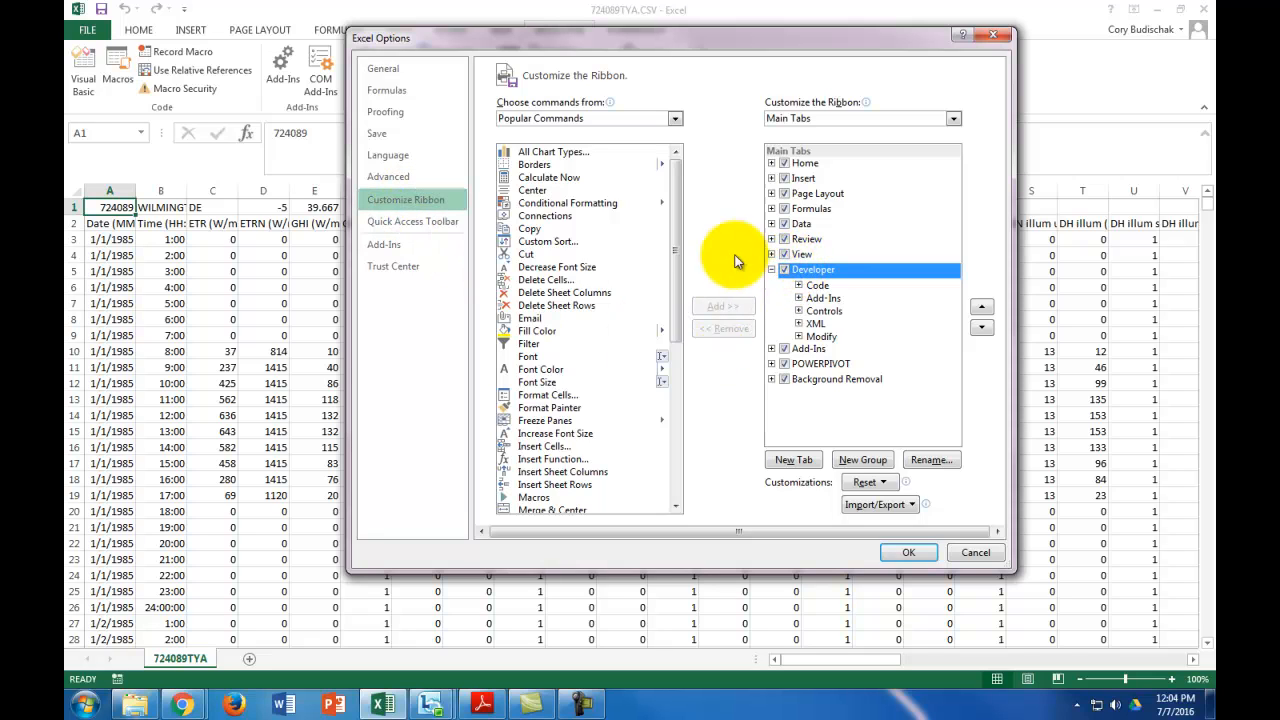
{"action": "left_click", "coordinate": [911, 552]}
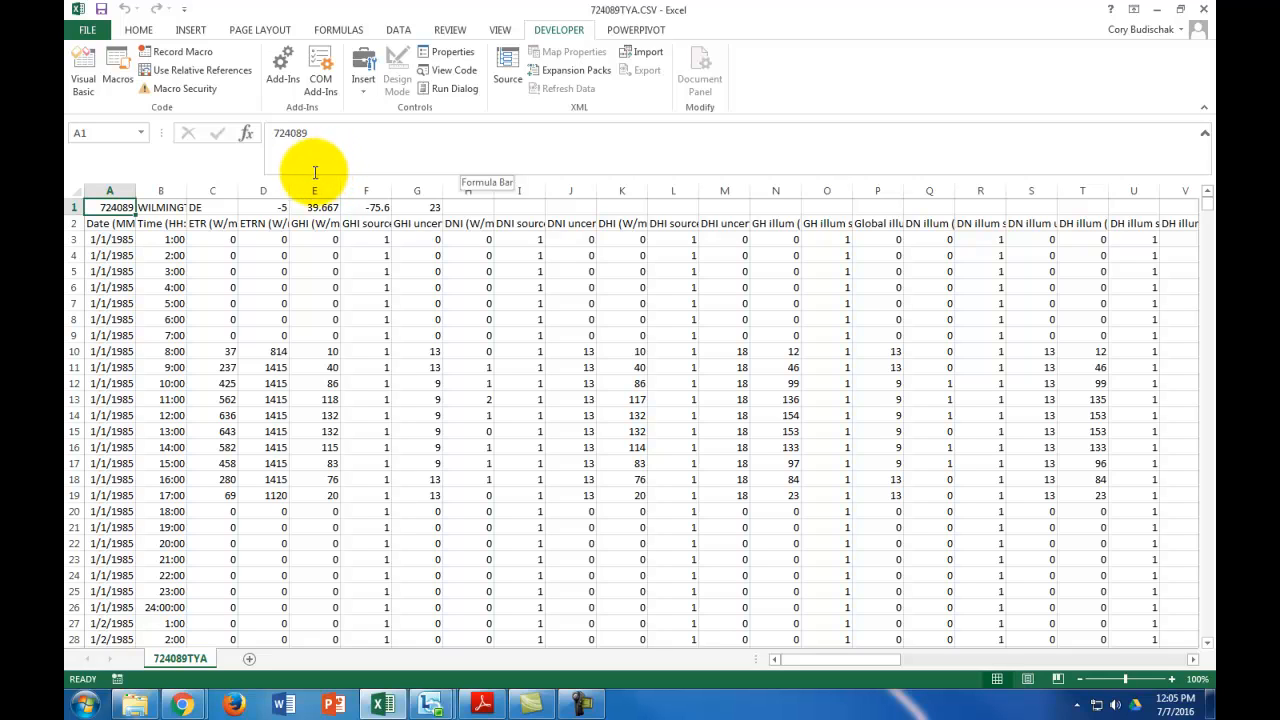
- Start recording a macro named TMY3Simplify, stored in This Workbook
{"action": "left_click", "coordinate": [172, 55]}
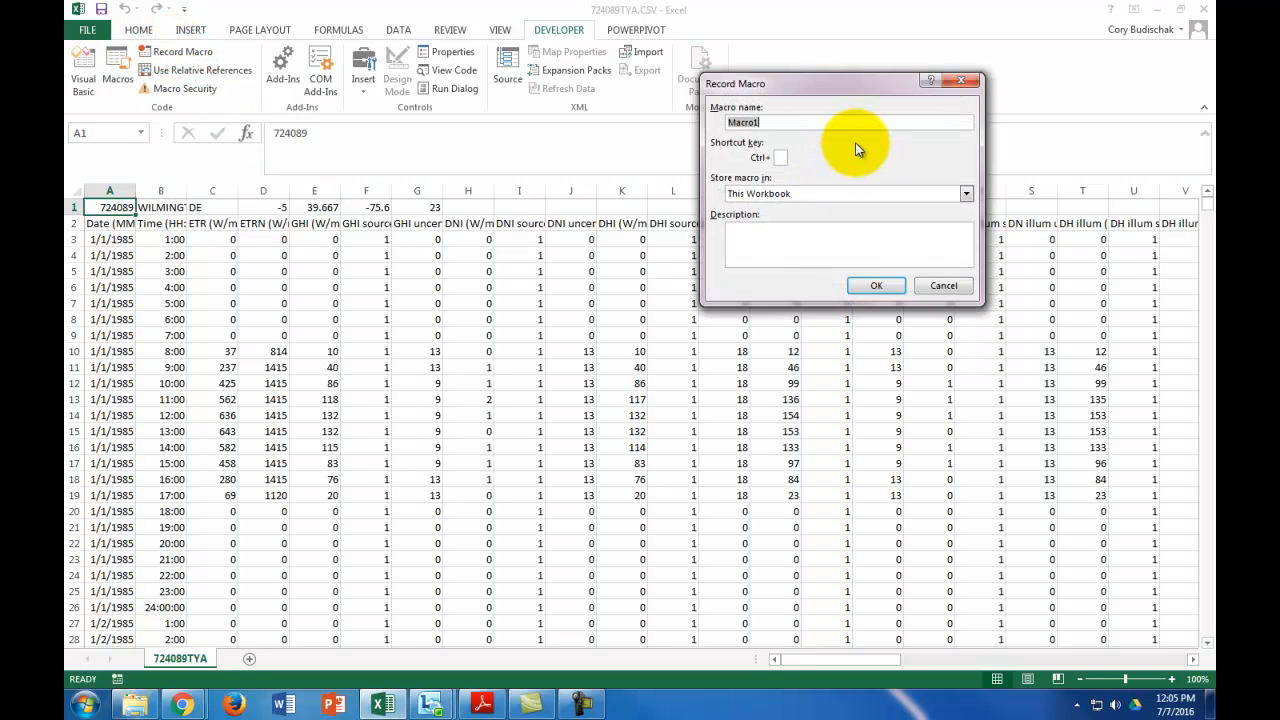
{"action": "type", "text": "TMY3Simplify"}
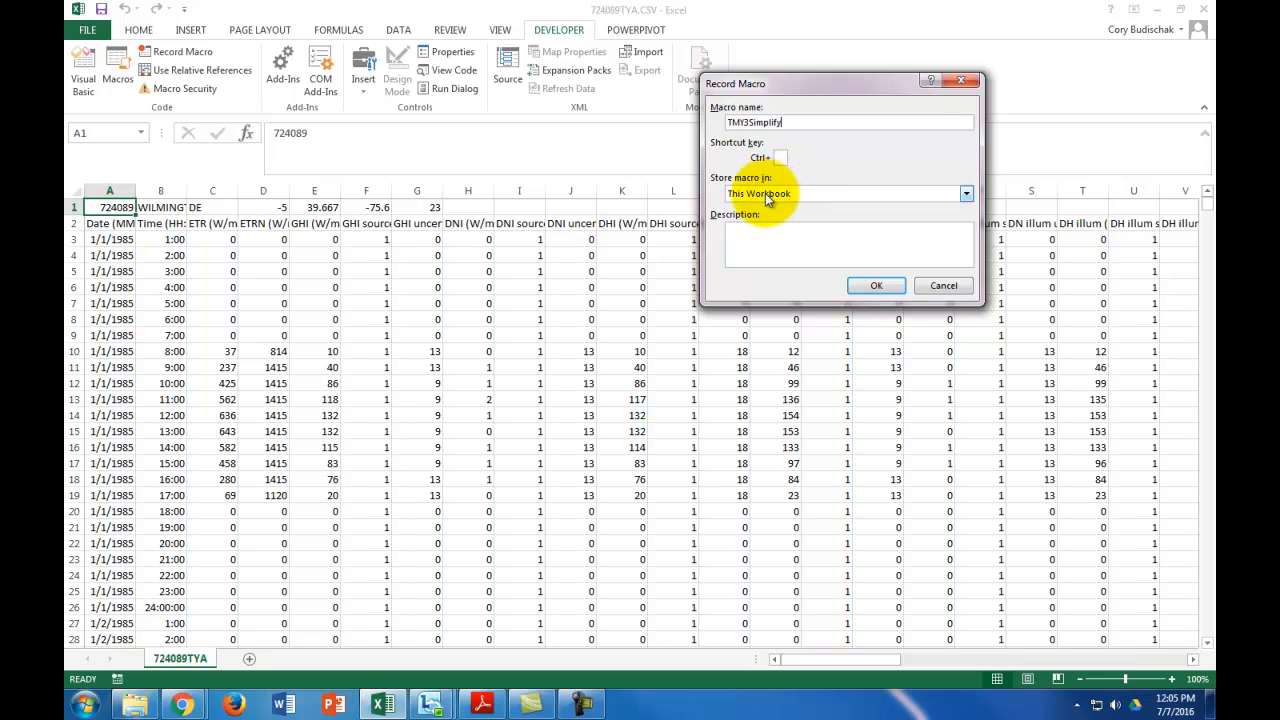
{"action": "left_click", "coordinate": [766, 196]}
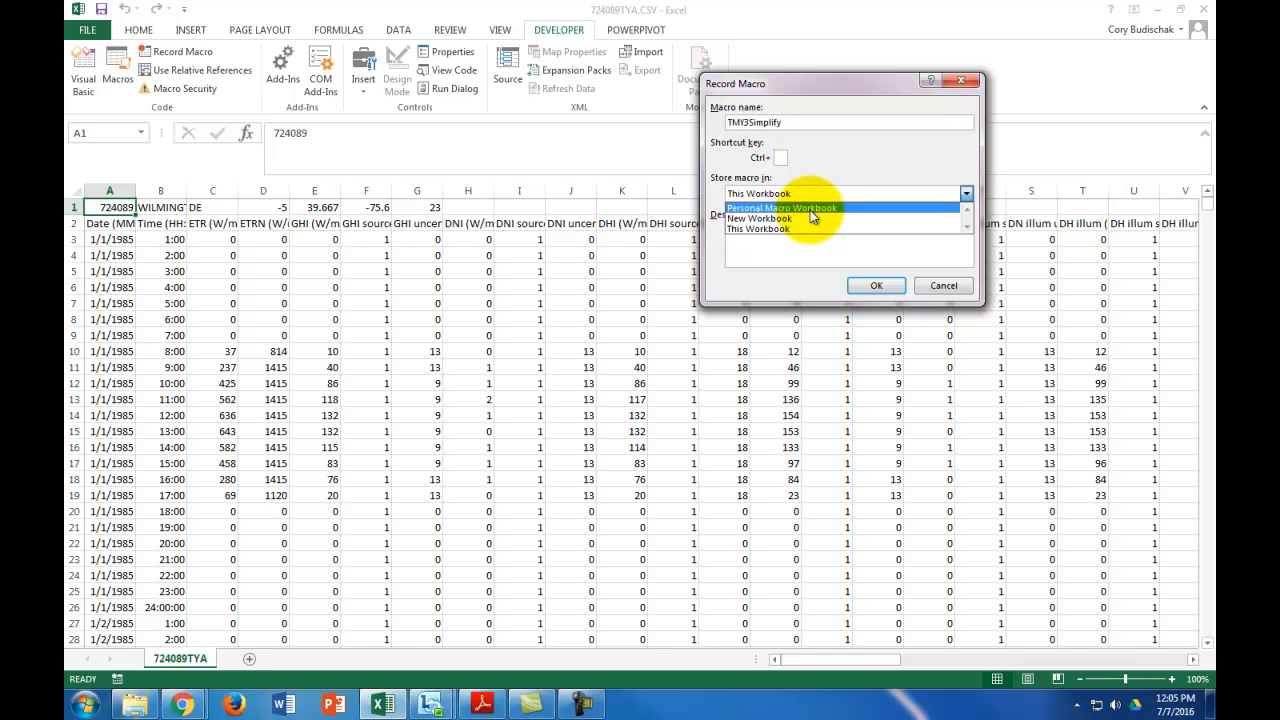
{"action": "left_click", "coordinate": [845, 161]}
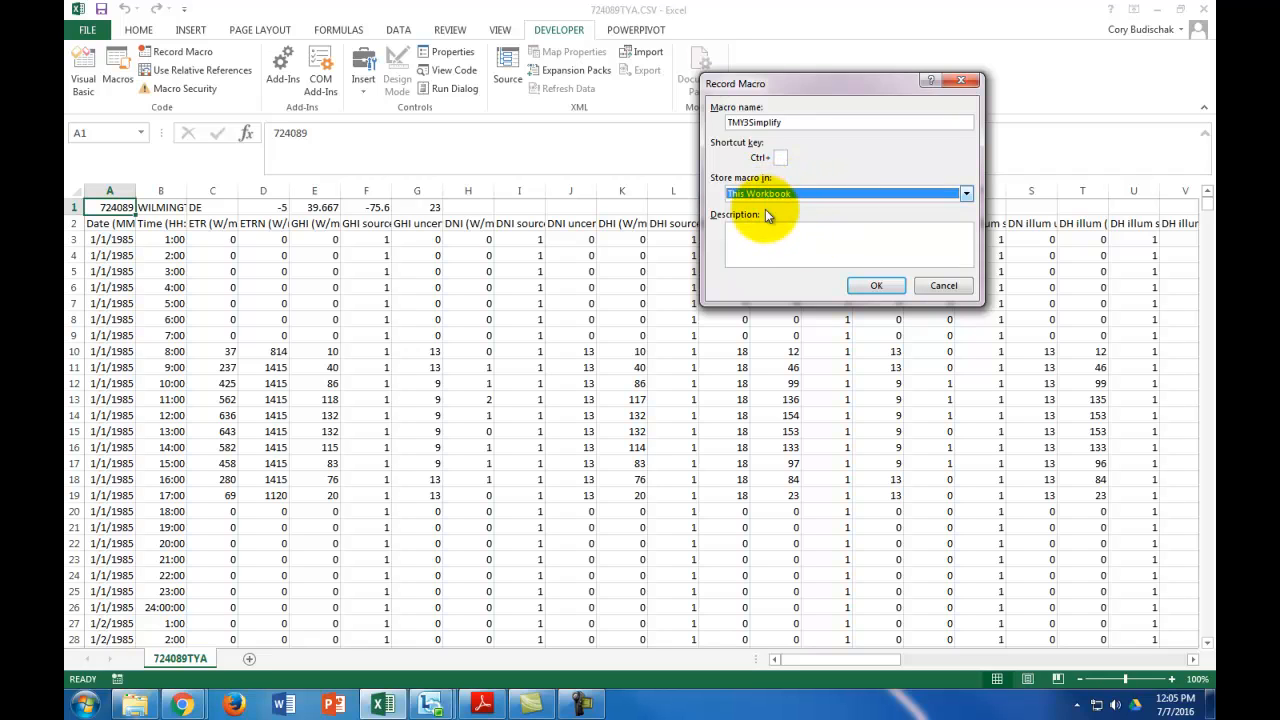
{"action": "left_click", "coordinate": [876, 285]}
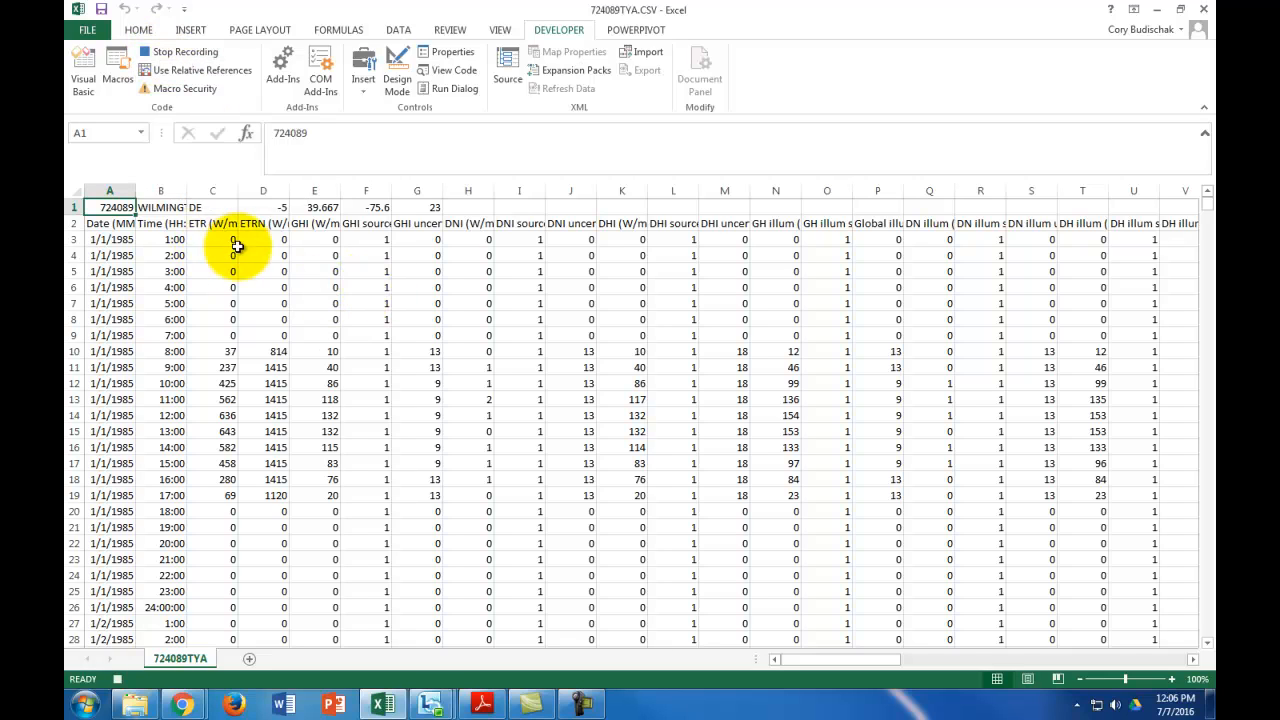
- Delete row 1 with the station information so the column headers move to the first row
{"action": "left_click", "coordinate": [70, 207]}
{"action": "right_click", "coordinate": [70, 207]}
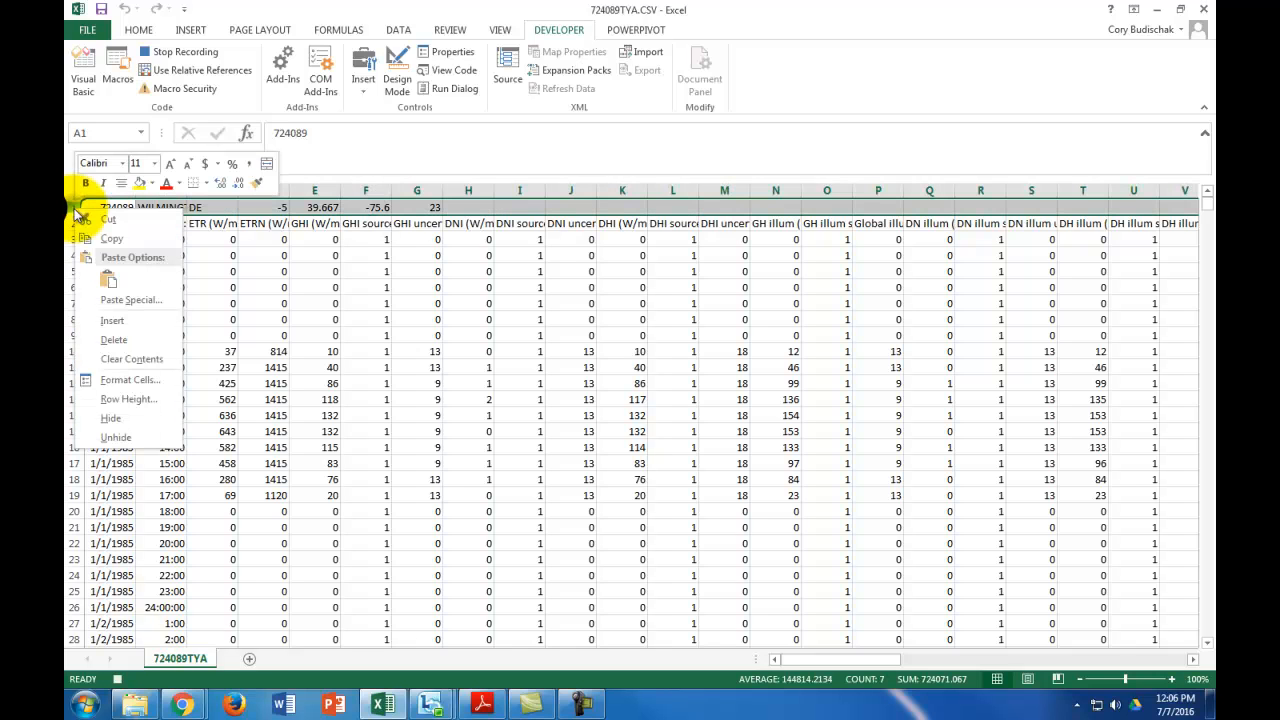
{"action": "left_click", "coordinate": [129, 341]}
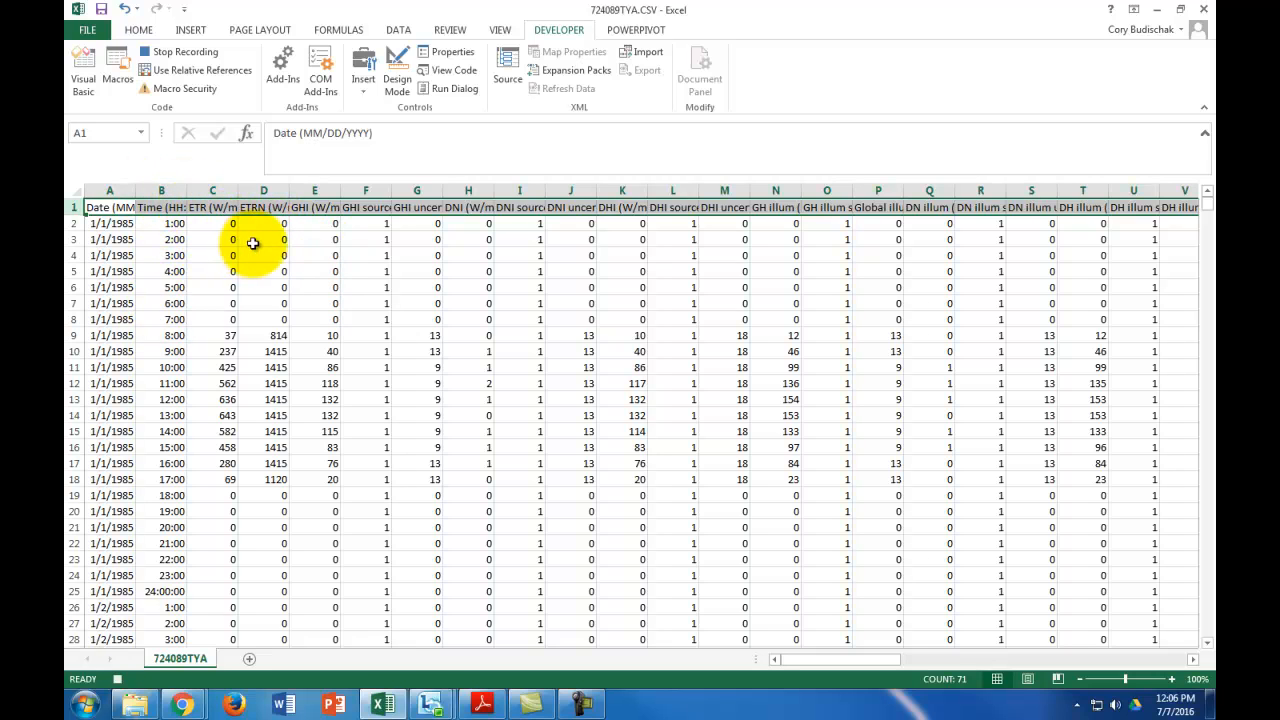
- Delete the ETR and ETRN columns (C and D)
{"action": "mouse_move", "coordinate": [229, 190]}
{"action": "left_mouse_down"}
{"action": "mouse_move", "coordinate": [337, 200]}
{"action": "mouse_move", "coordinate": [245, 192]}
{"action": "left_mouse_up"}
{"action": "right_click", "coordinate": [214, 192]}
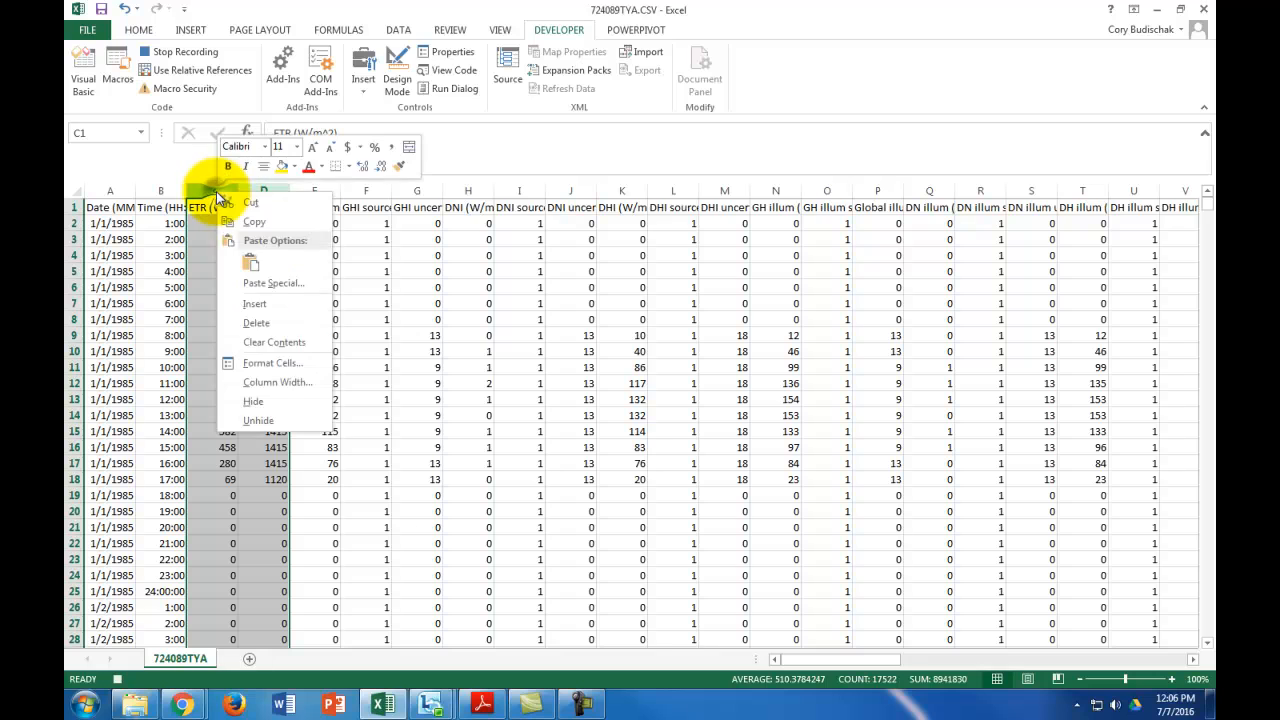
{"action": "left_click", "coordinate": [257, 323]}
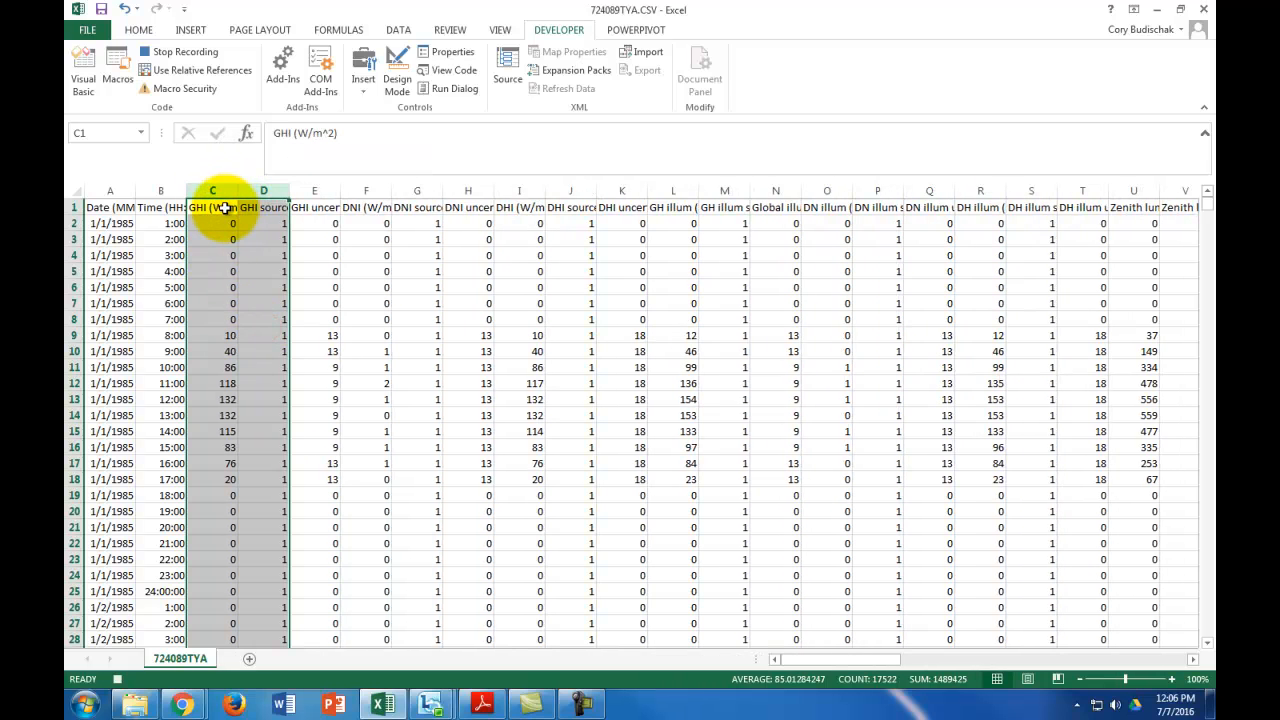
- Change the header in cell C1 to "GHI Solar Power (W/m^2)"
{"action": "left_click", "coordinate": [225, 207]}
{"action": "left_click", "coordinate": [278, 133]}
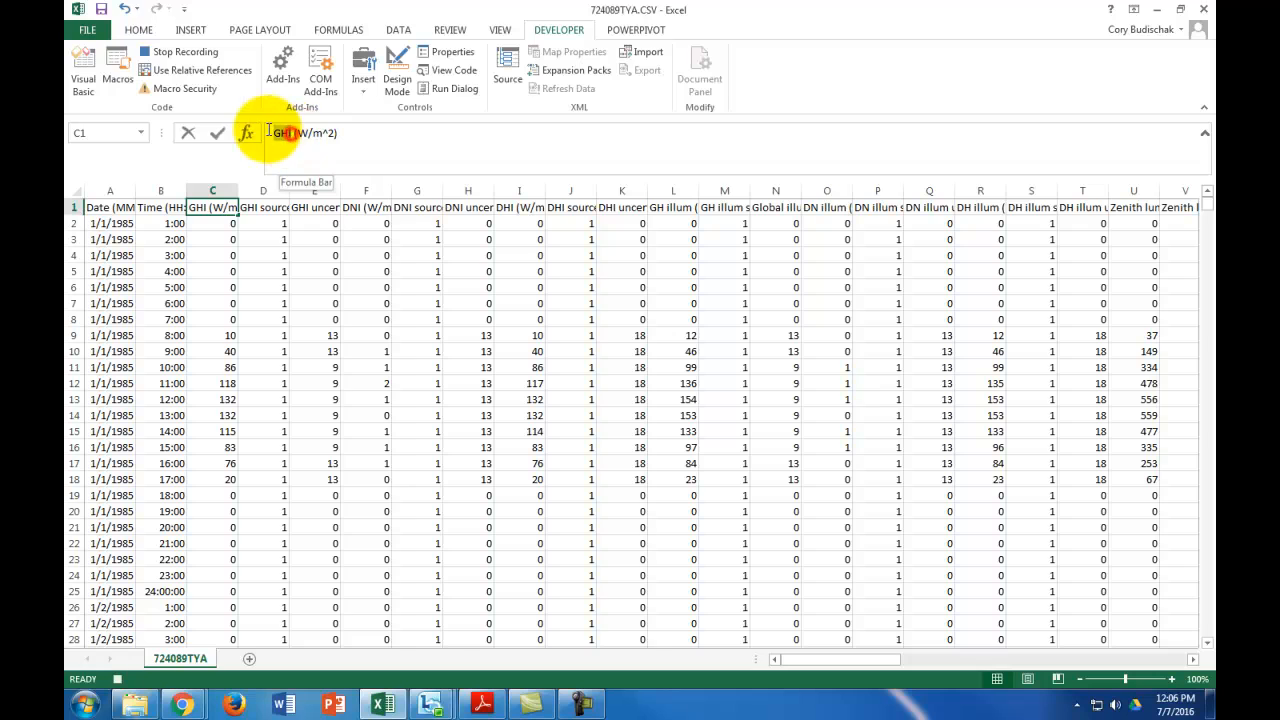
{"action": "left_click", "coordinate": [287, 133]}
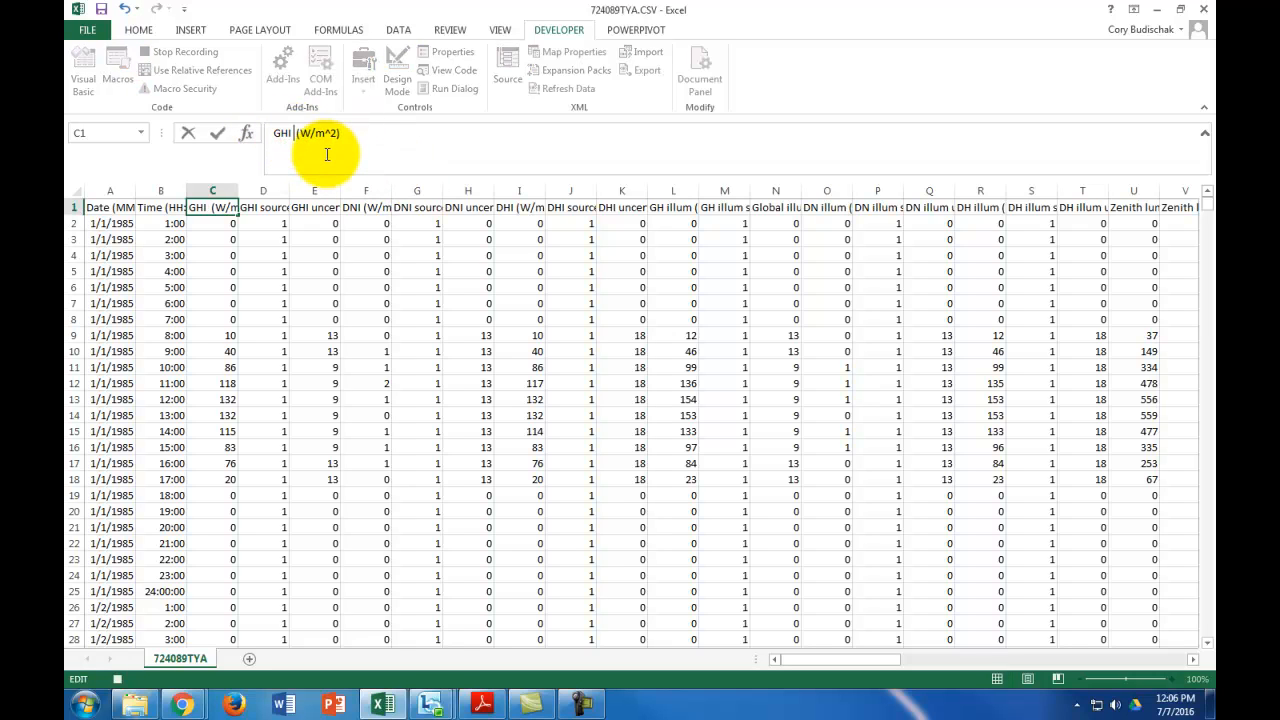
{"action": "type", "text": "Solar Power"}
{"action": "key", "text": "Return"}
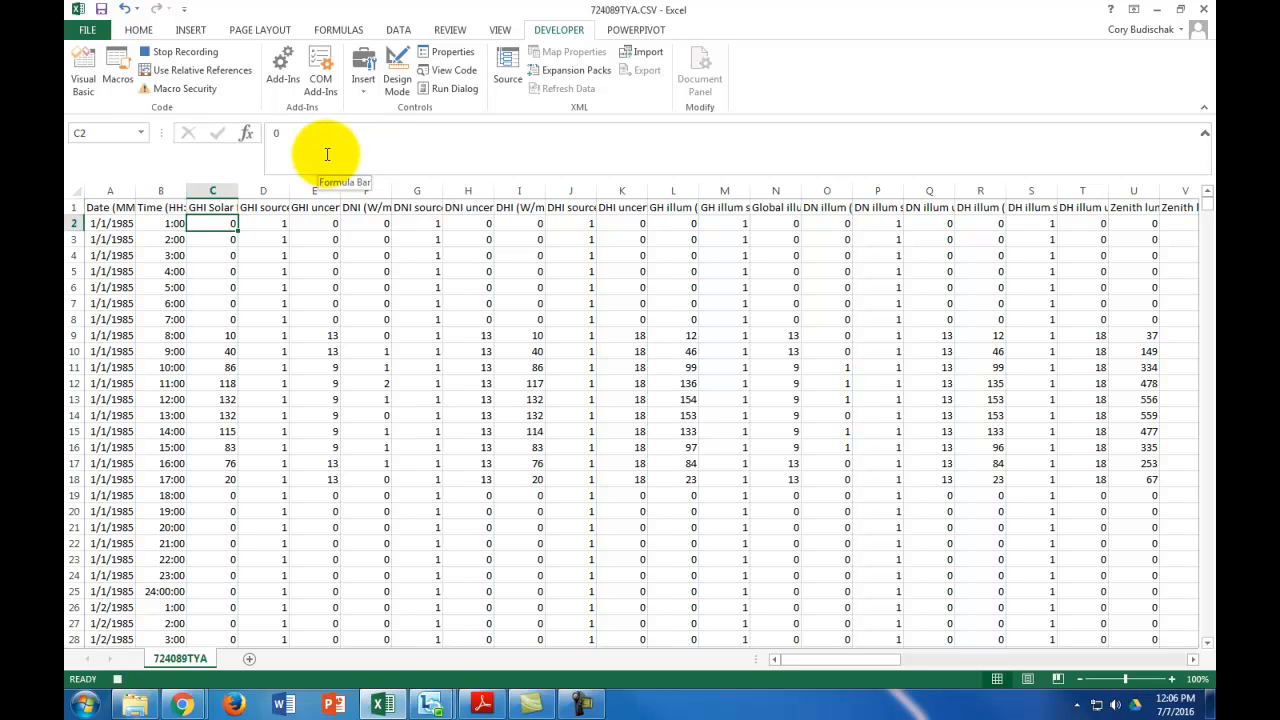
- Apply text wrapping to the whole header row (row 1)
{"action": "left_click", "coordinate": [73, 207]}
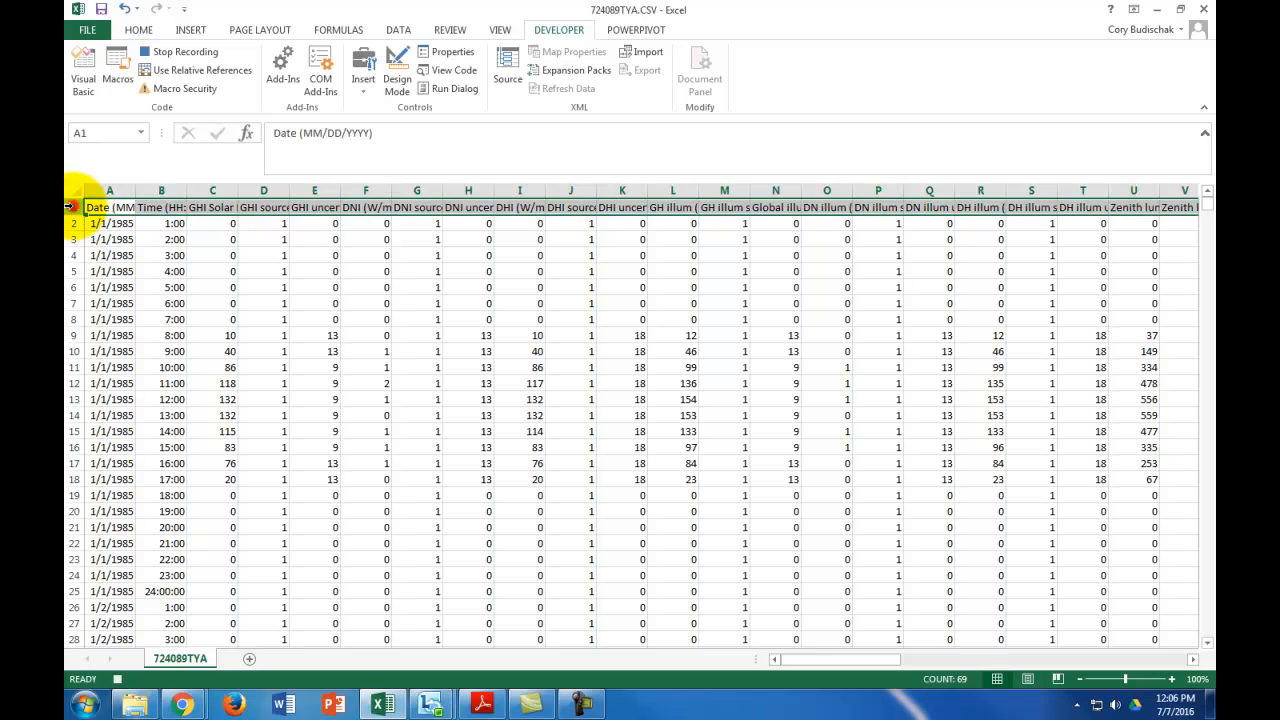
{"action": "left_click", "coordinate": [139, 29]}
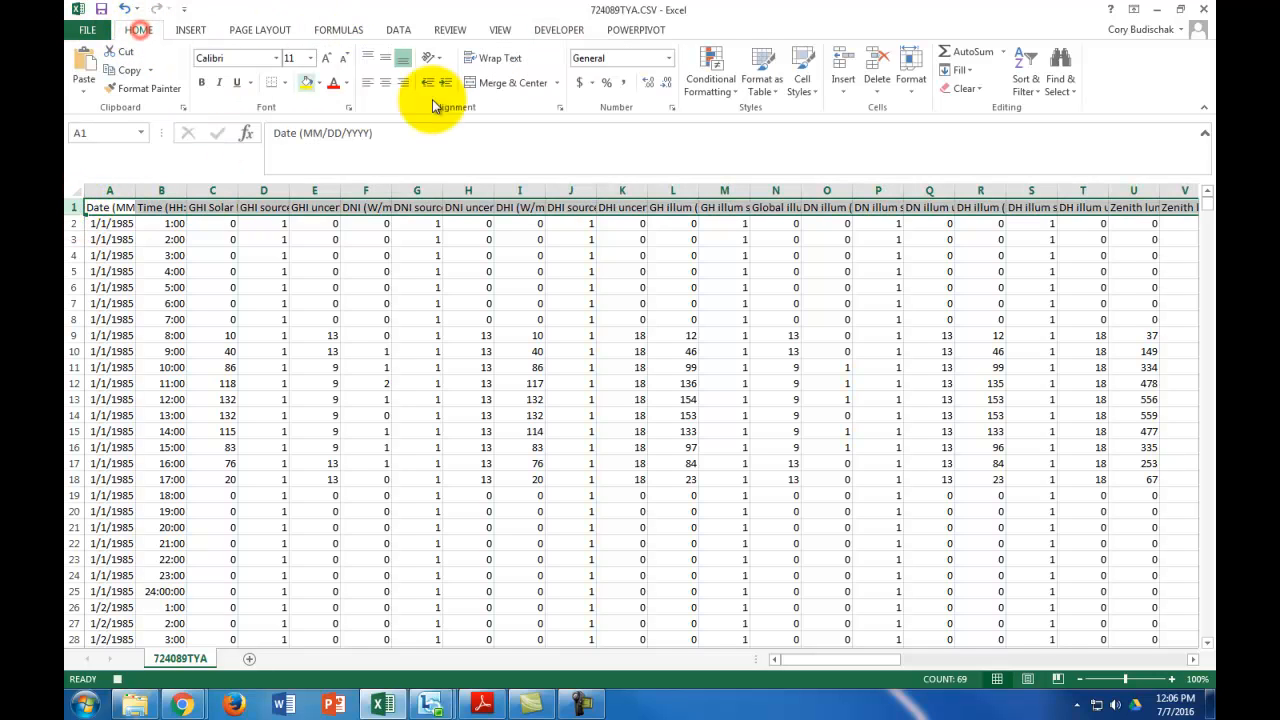
{"action": "left_click", "coordinate": [492, 57]}
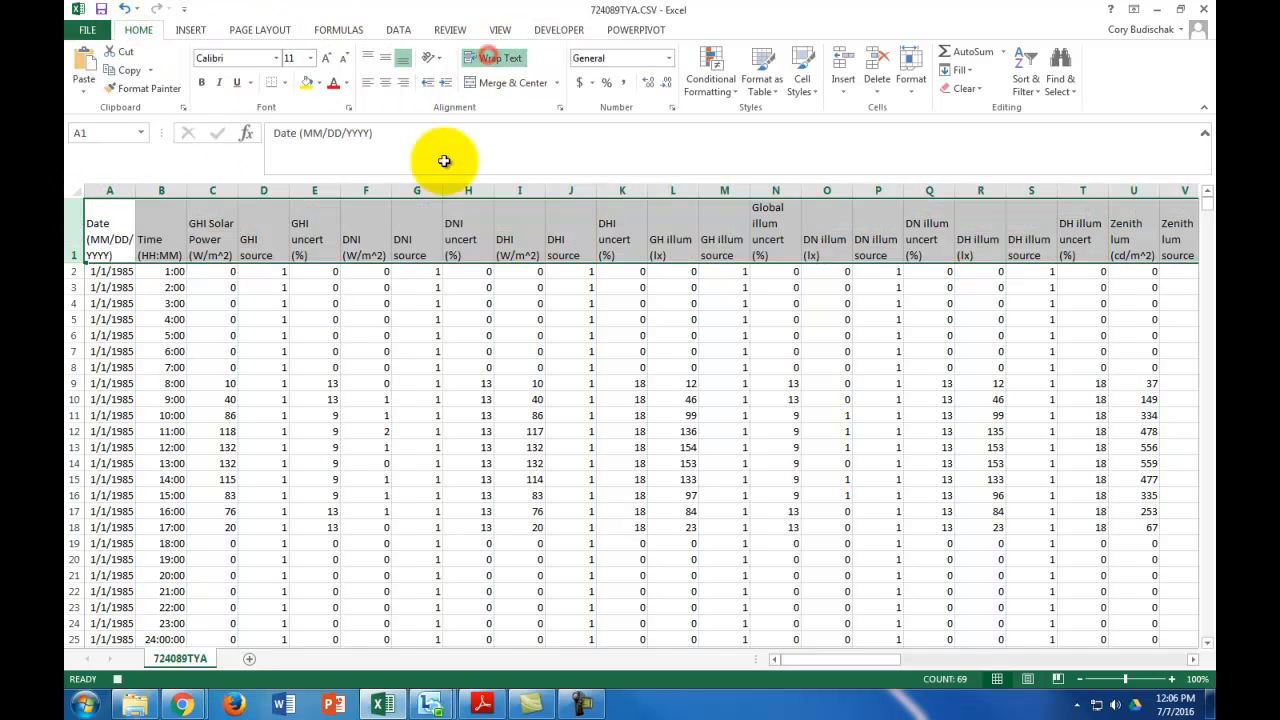
- Delete columns D through AC, from GHI source to OpqCld uncert (code)
{"action": "left_click", "coordinate": [269, 190]}
{"action": "left_click_drag", "start_coordinate": [269, 190], "coordinate": [876, 182]}
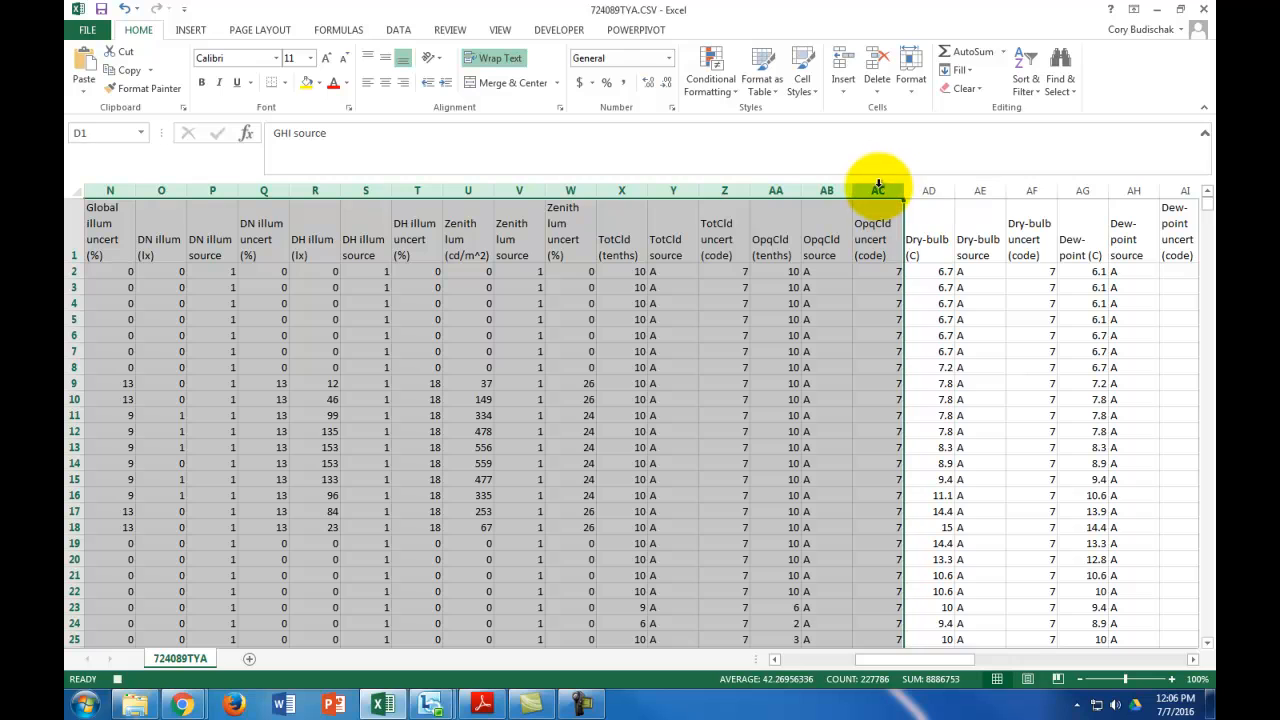
{"action": "right_click", "coordinate": [878, 190]}
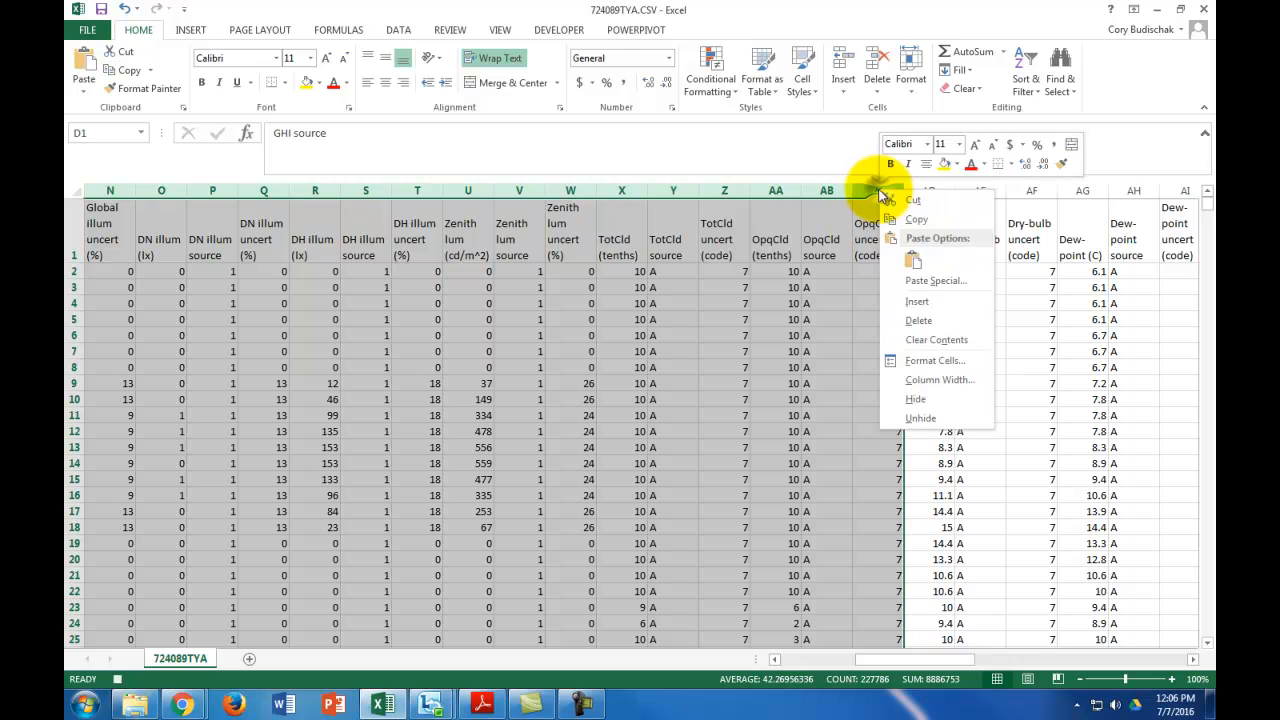
{"action": "left_click", "coordinate": [918, 320]}
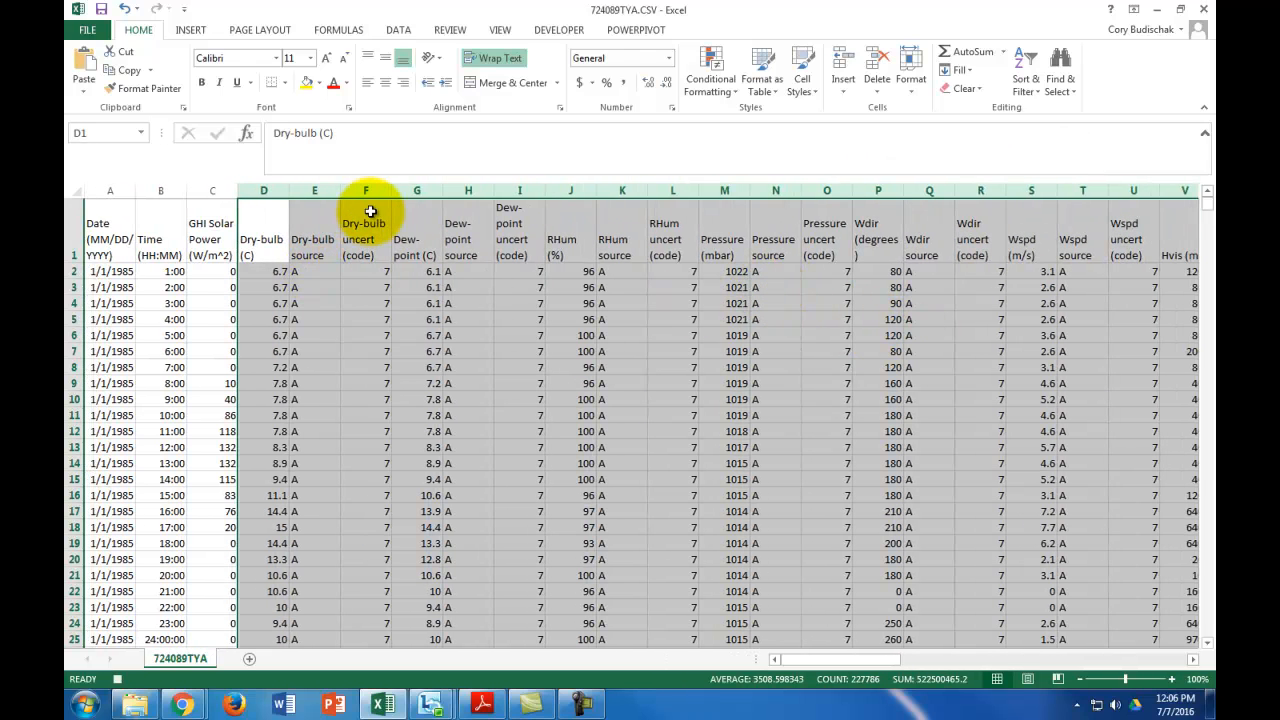
- Delete the source and uncert (code) columns belonging to Dry-bulb and Dew-point
{"action": "left_click_drag", "start_coordinate": [318, 190], "coordinate": [365, 190]}
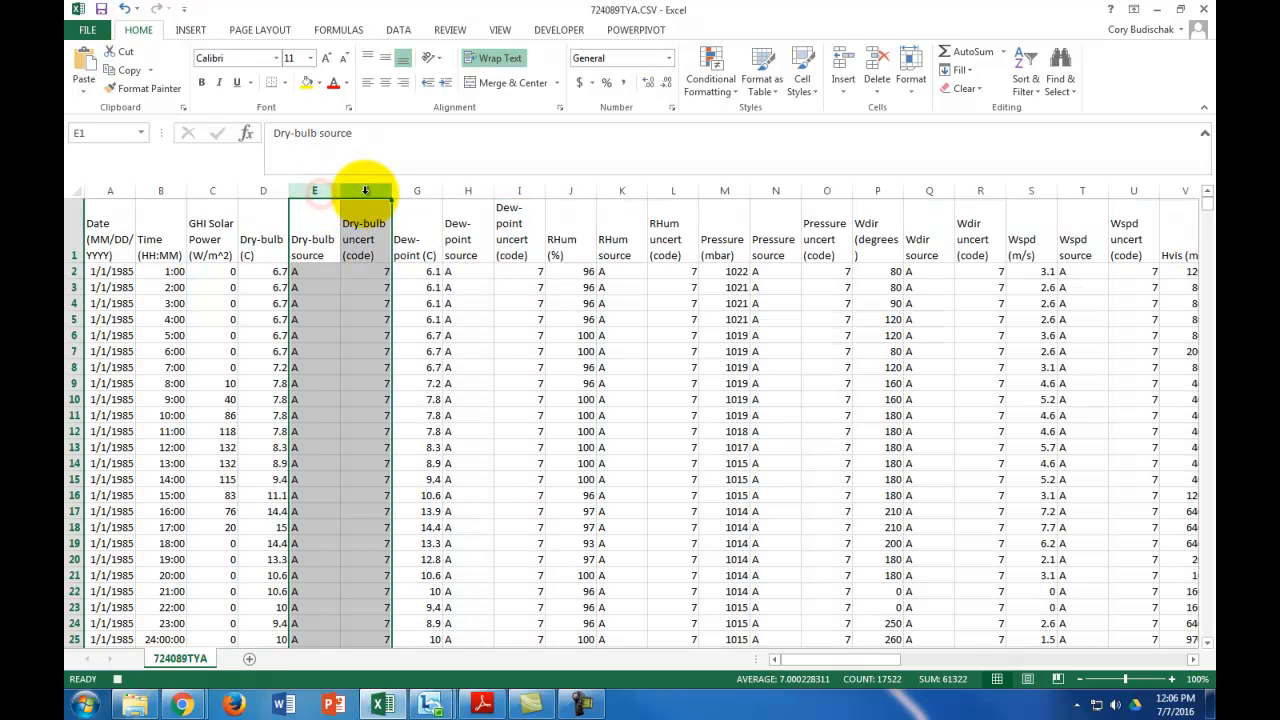
{"action": "right_click", "coordinate": [365, 190]}
{"action": "left_click", "coordinate": [403, 328]}
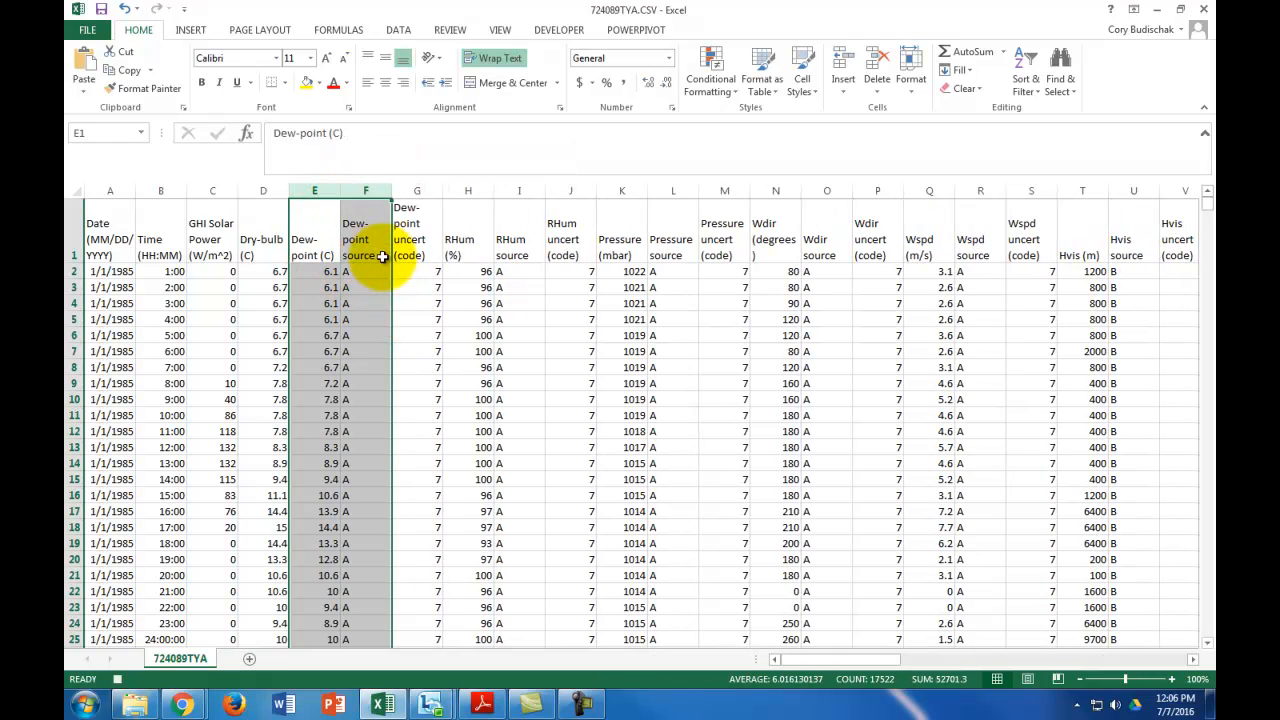
{"action": "left_click_drag", "start_coordinate": [368, 187], "coordinate": [434, 190]}
{"action": "right_click", "coordinate": [414, 195]}
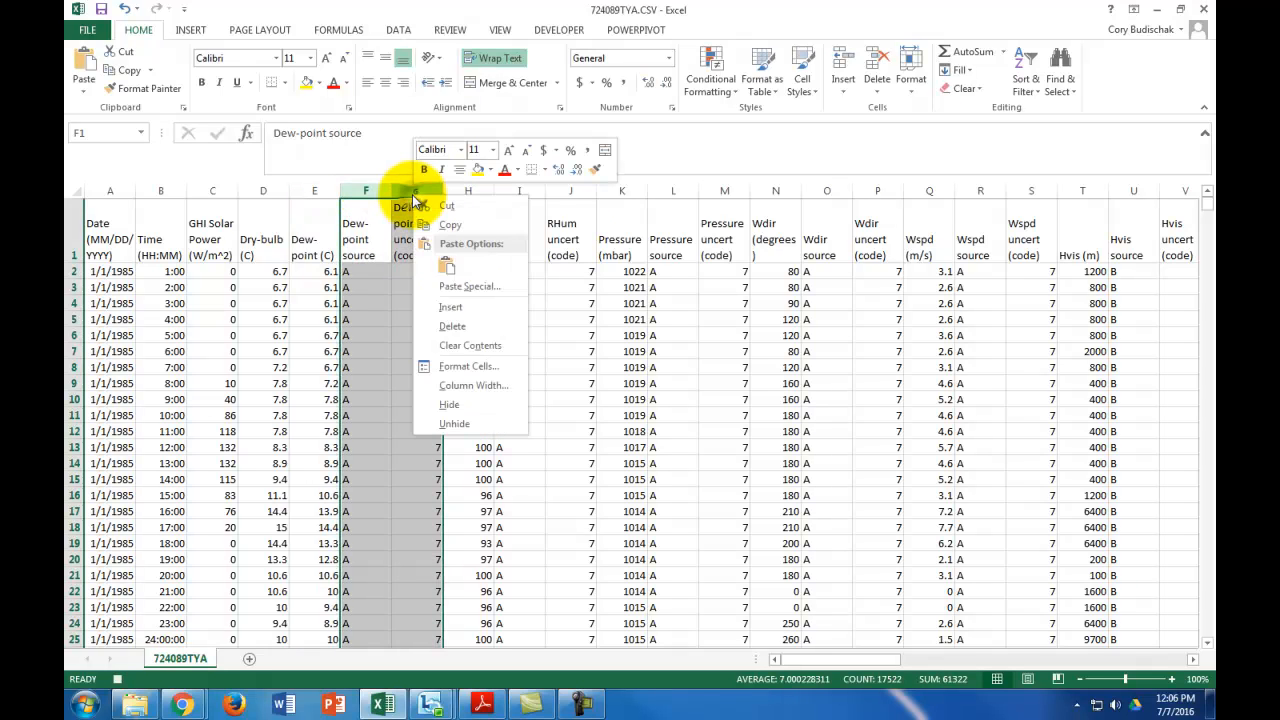
{"action": "left_click", "coordinate": [453, 326]}
- Delete columns G through N, from RHum source to Wdir uncert (code)
{"action": "left_click_drag", "start_coordinate": [425, 187], "coordinate": [768, 190]}
{"action": "right_click", "coordinate": [768, 190]}
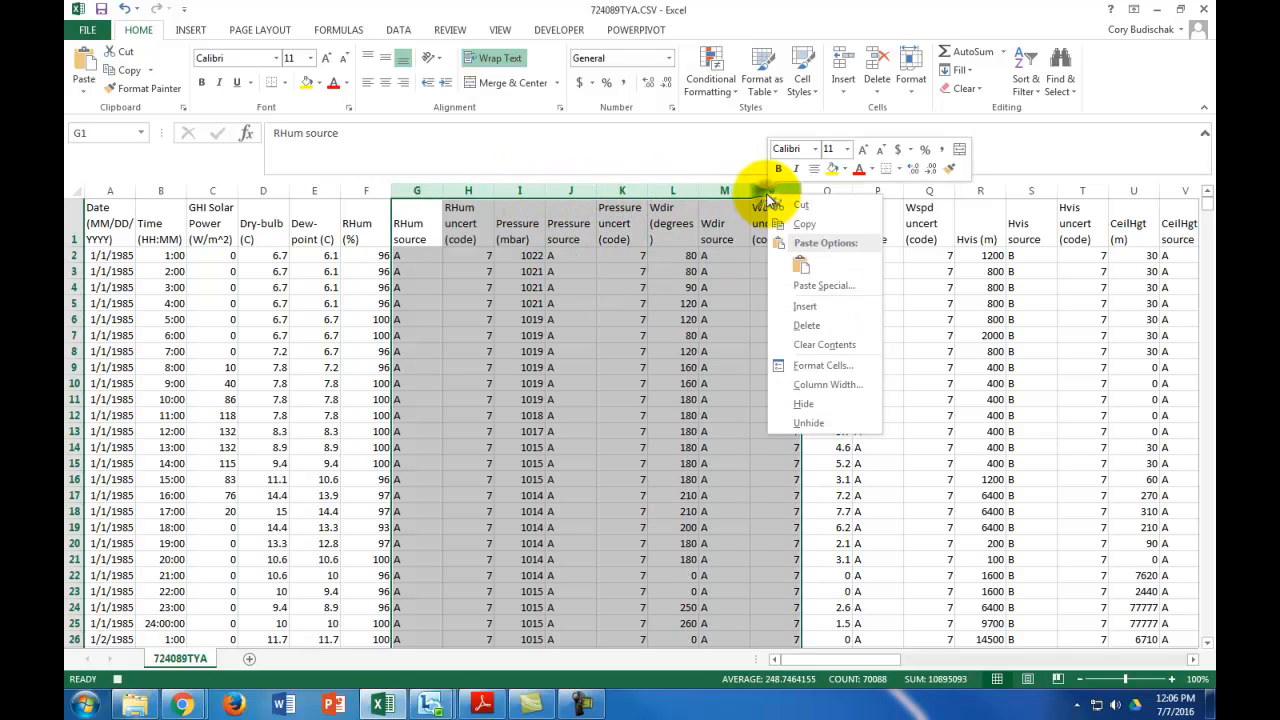
{"action": "left_click", "coordinate": [813, 330]}
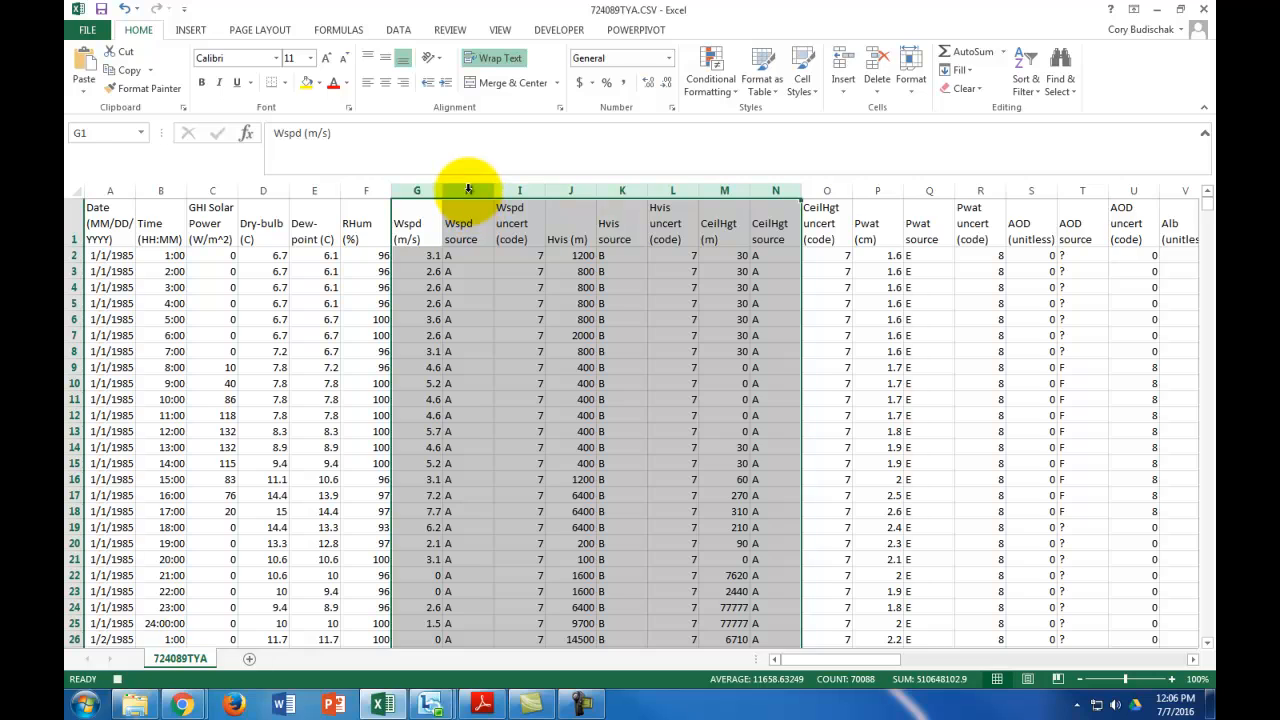
- Delete columns H through AE, from Wspd source to PresWth uncert (code), and stop recording the macro
{"action": "left_click_drag", "start_coordinate": [468, 190], "coordinate": [1035, 190]}
{"action": "right_click", "coordinate": [1035, 190]}
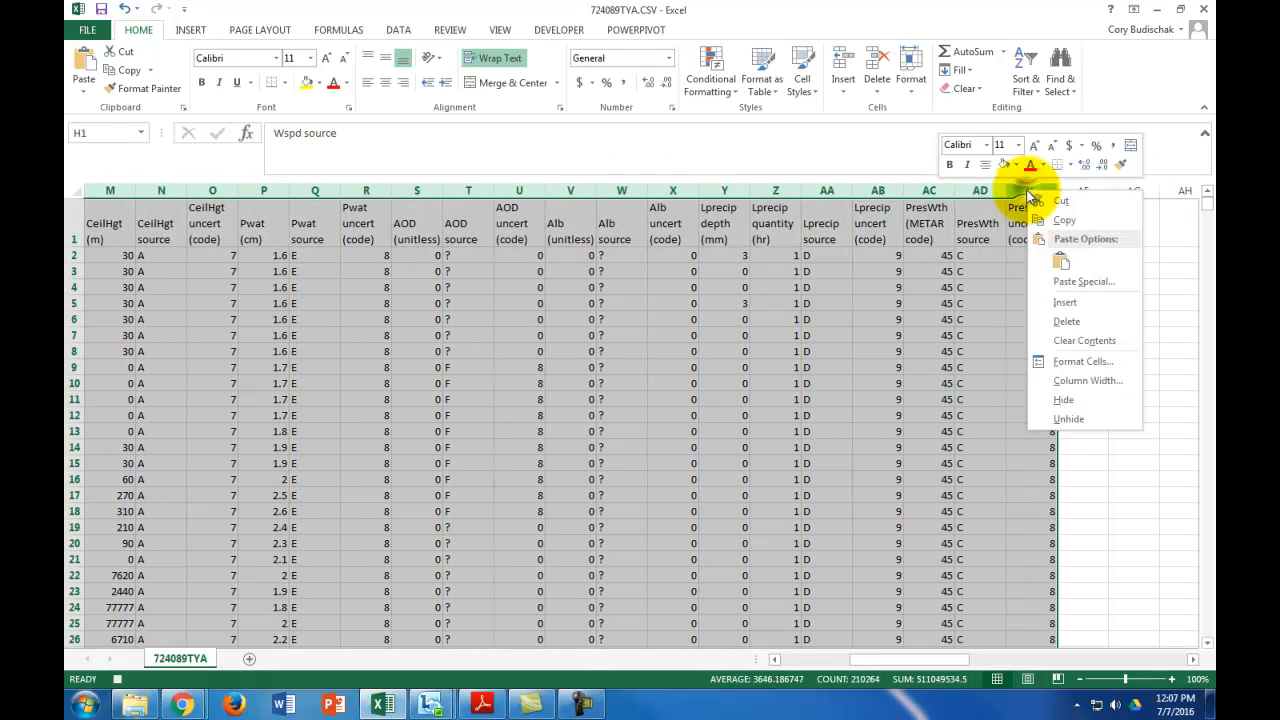
{"action": "left_click", "coordinate": [1050, 318]}
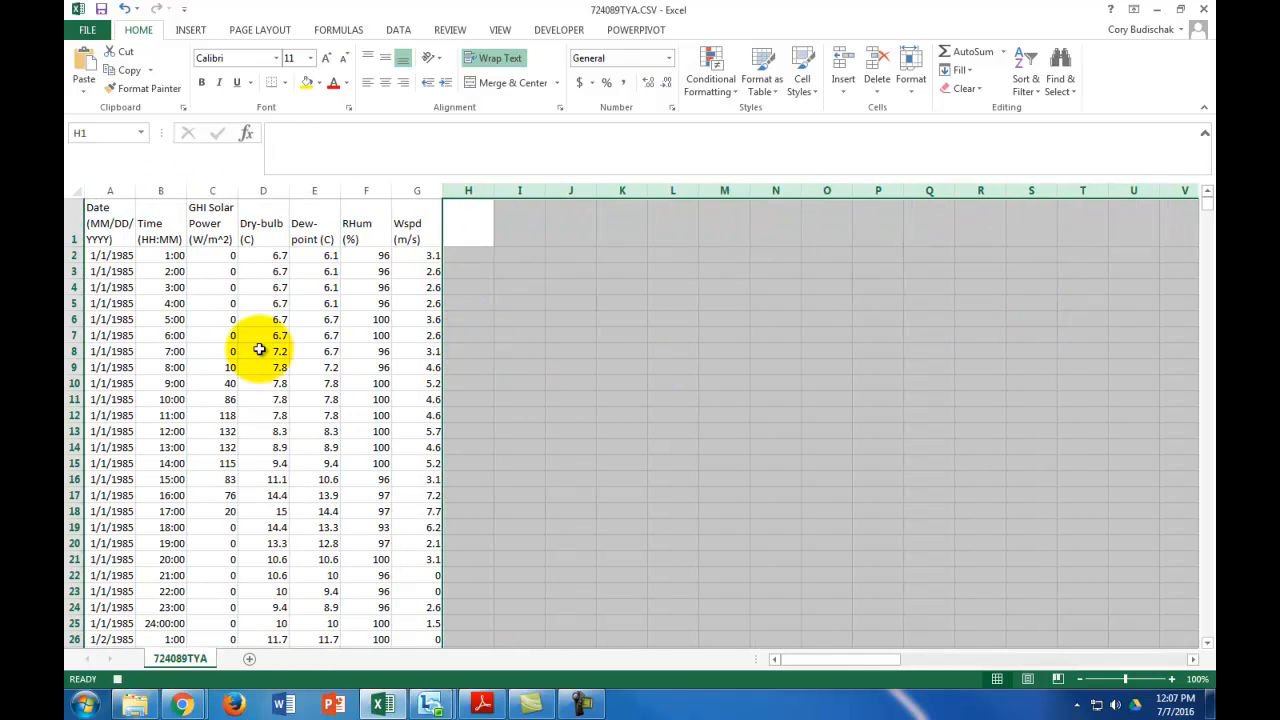
{"action": "left_click", "coordinate": [563, 30]}
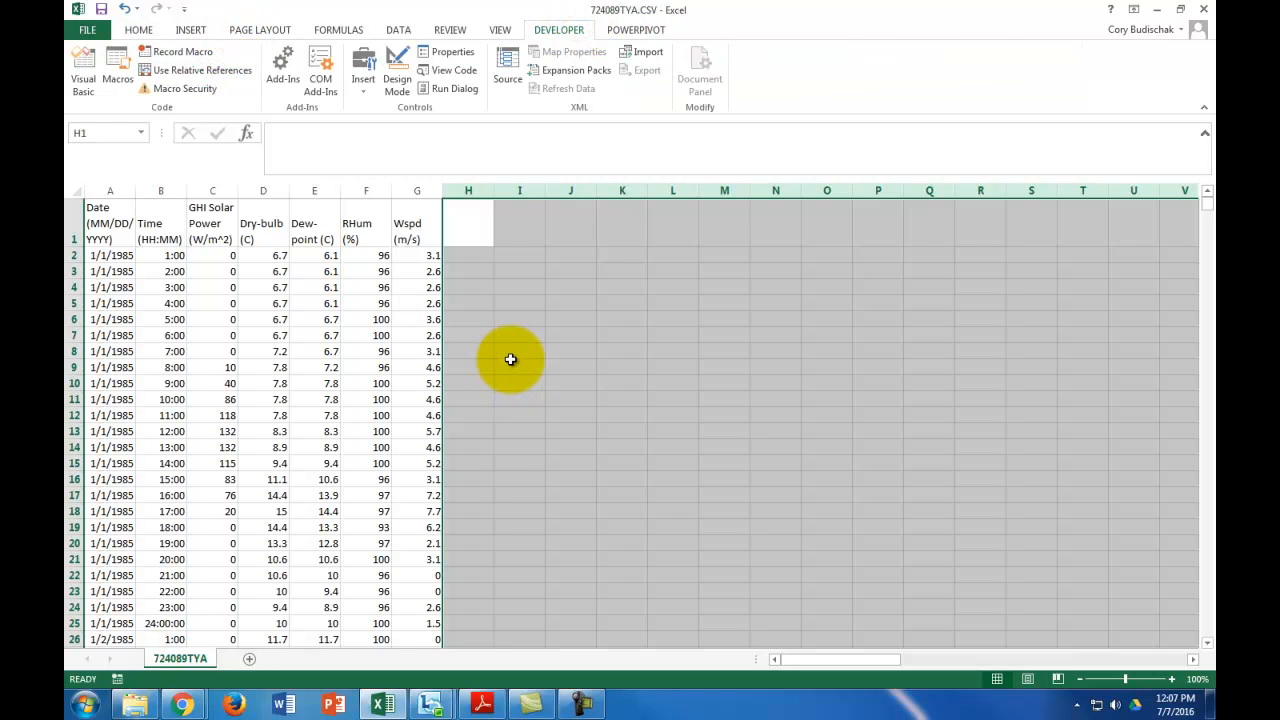
- Undo all the edits back to the original weather data and run the TMY3Simplify macro on it
{"action": "left_click", "coordinate": [124, 12]}
{"action": "left_click", "coordinate": [124, 12]}
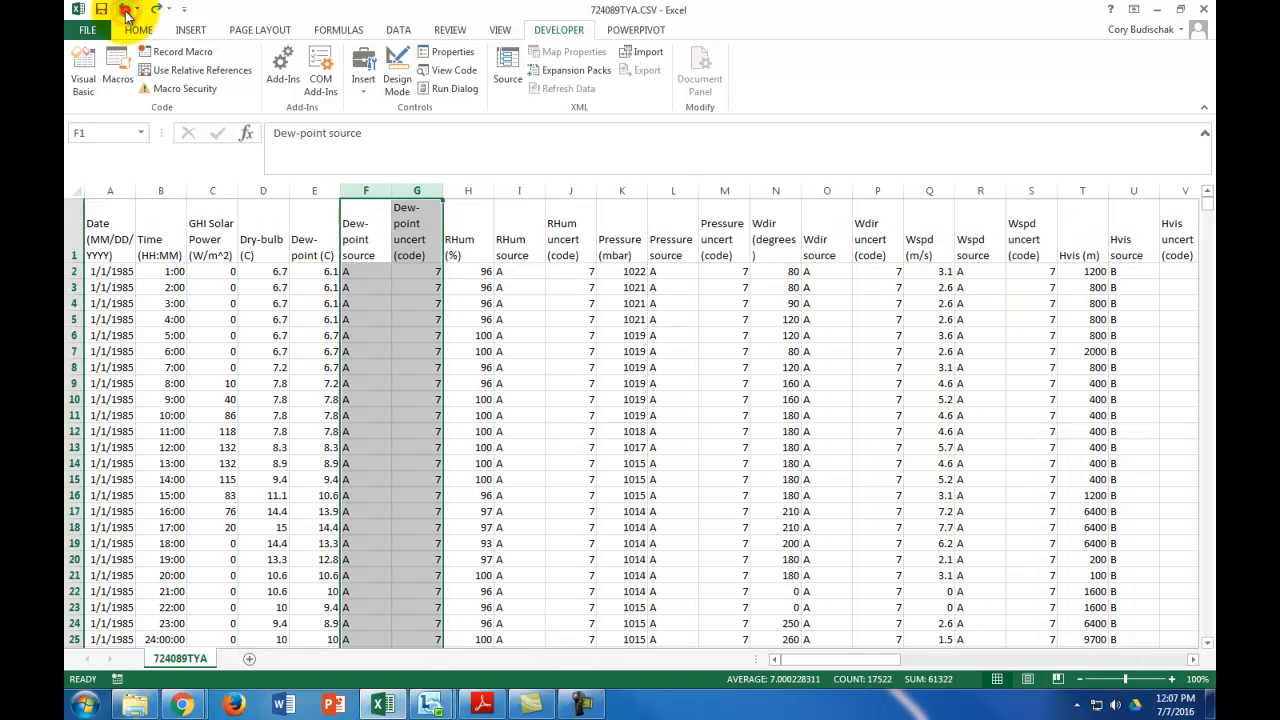
{"action": "left_click", "coordinate": [124, 12]}
{"action": "left_click", "coordinate": [124, 12]}
{"action": "left_click", "coordinate": [124, 12]}
{"action": "left_click", "coordinate": [124, 12]}
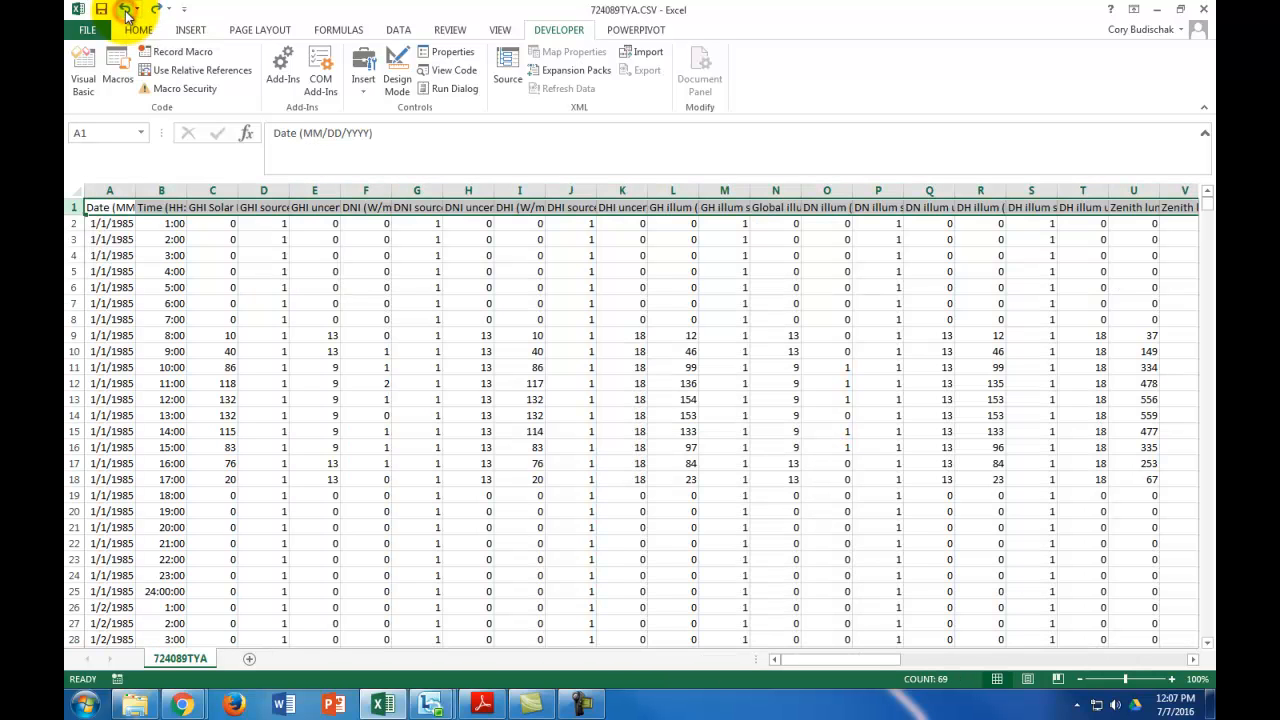
{"action": "left_click", "coordinate": [124, 12]}
{"action": "left_click", "coordinate": [124, 12]}
{"action": "left_click", "coordinate": [124, 12]}
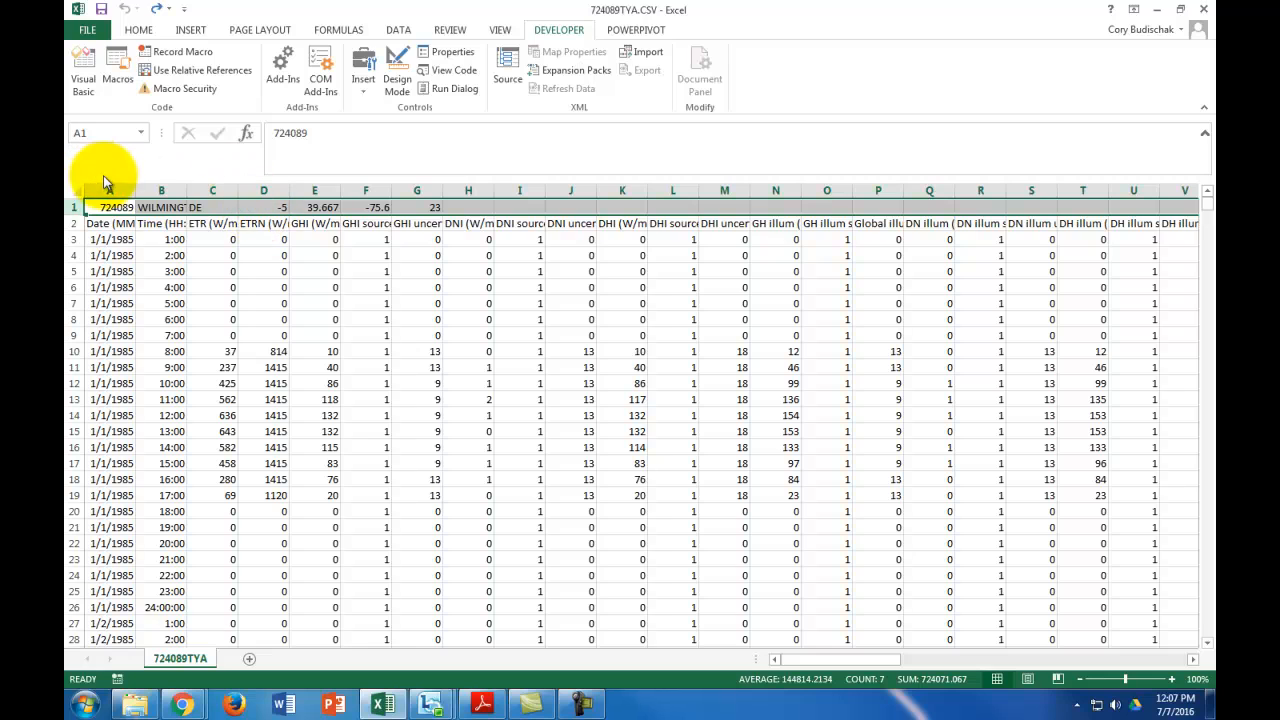
{"action": "left_click", "coordinate": [116, 64]}
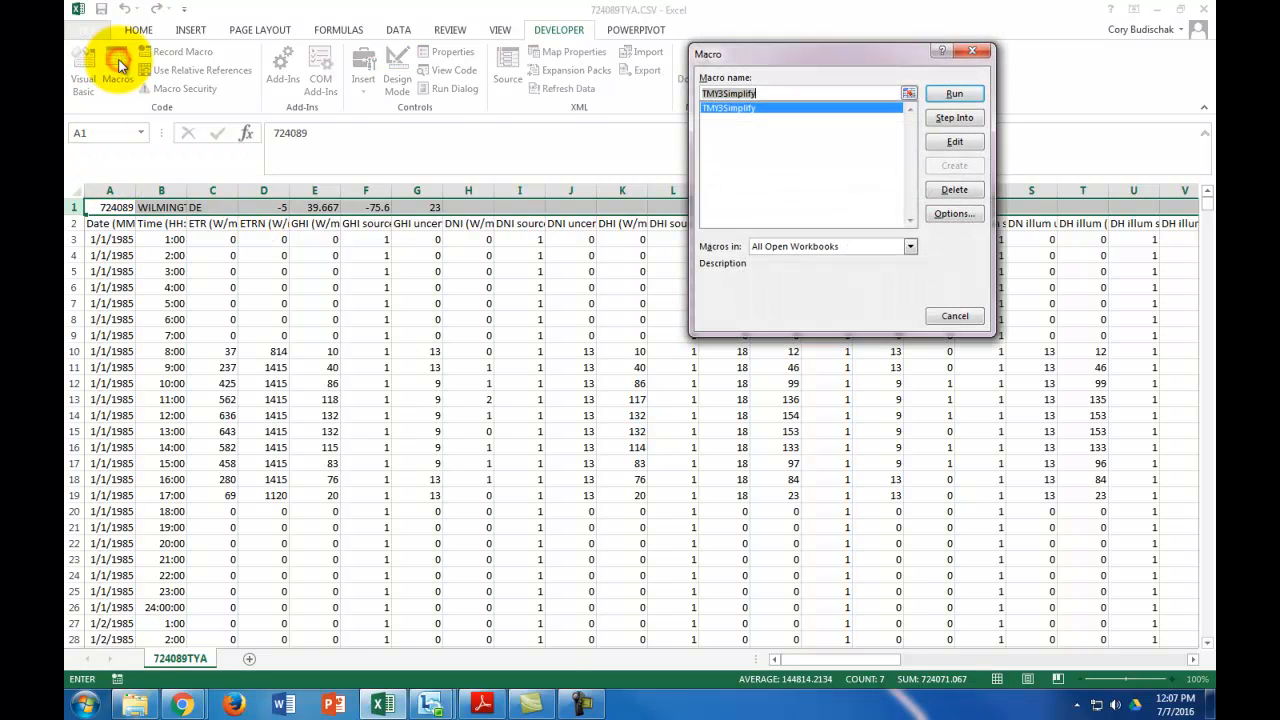
{"action": "left_click", "coordinate": [955, 94]}
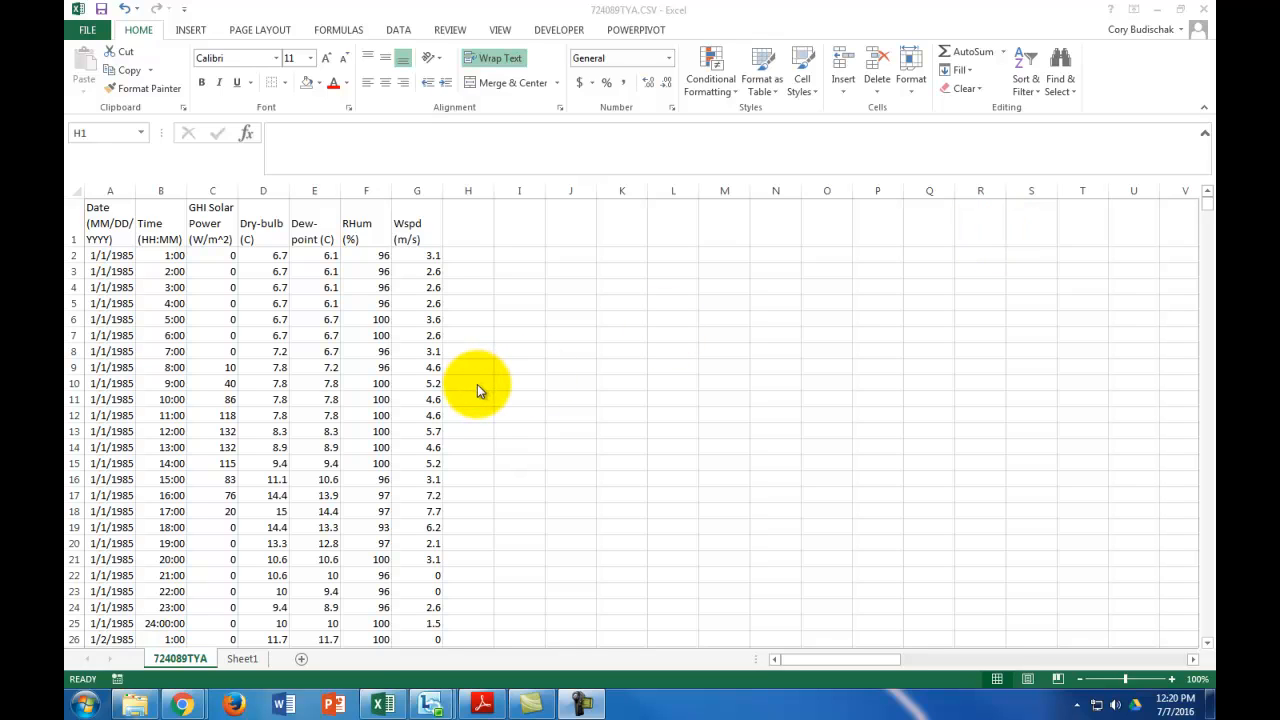
- On Sheet1, start recording a macro named NORR, stored in this workbook, with cell A1 selected
{"action": "left_click", "coordinate": [262, 663]}
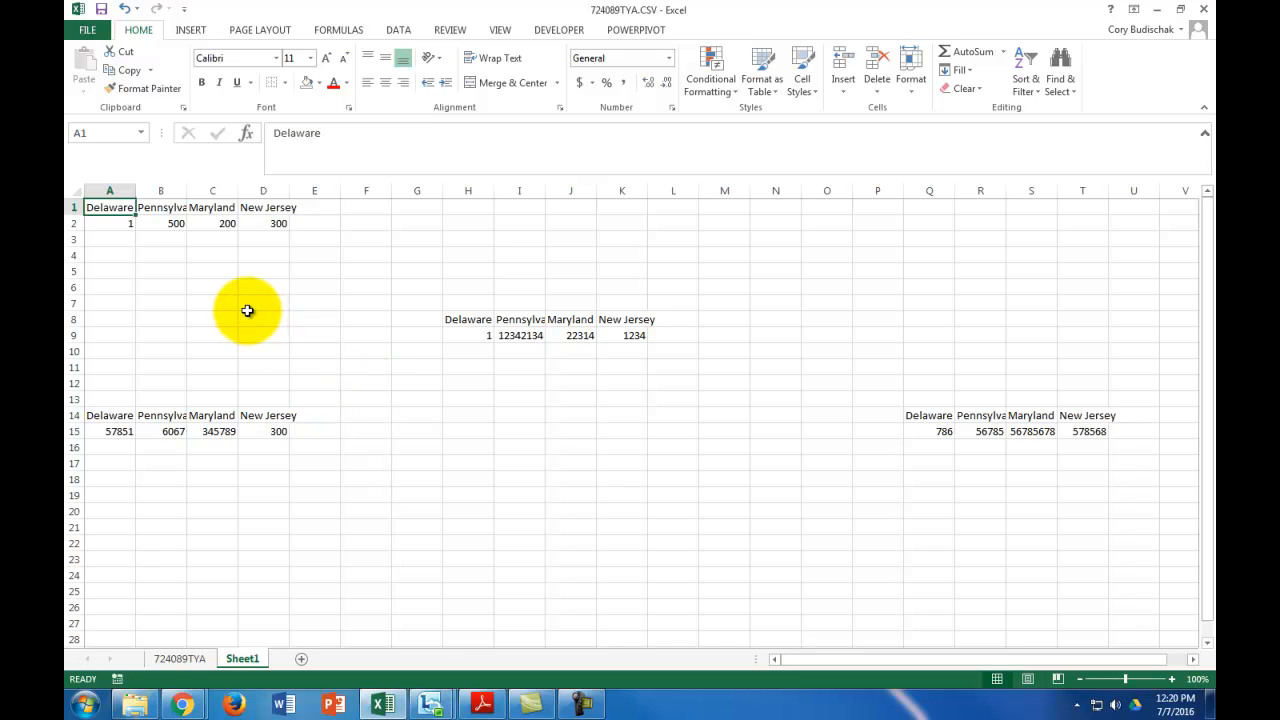
{"action": "left_click", "coordinate": [113, 207]}
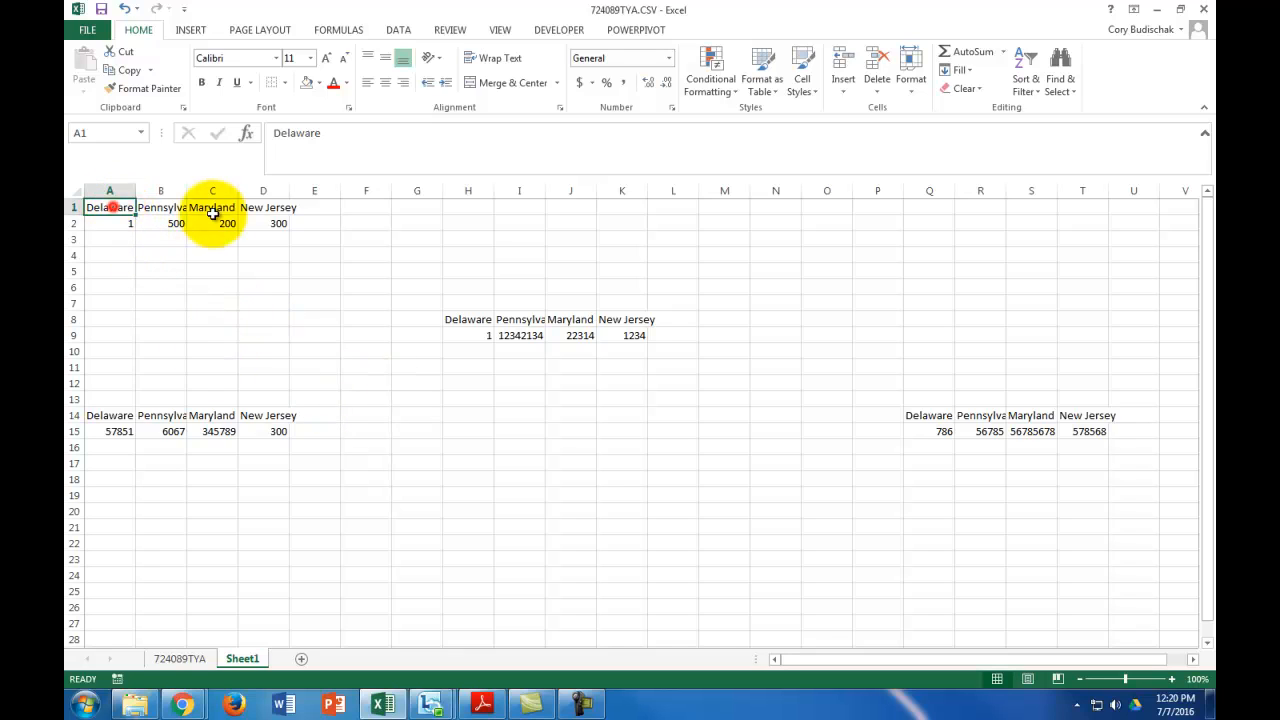
{"action": "left_click_drag", "start_coordinate": [213, 214], "coordinate": [282, 225]}
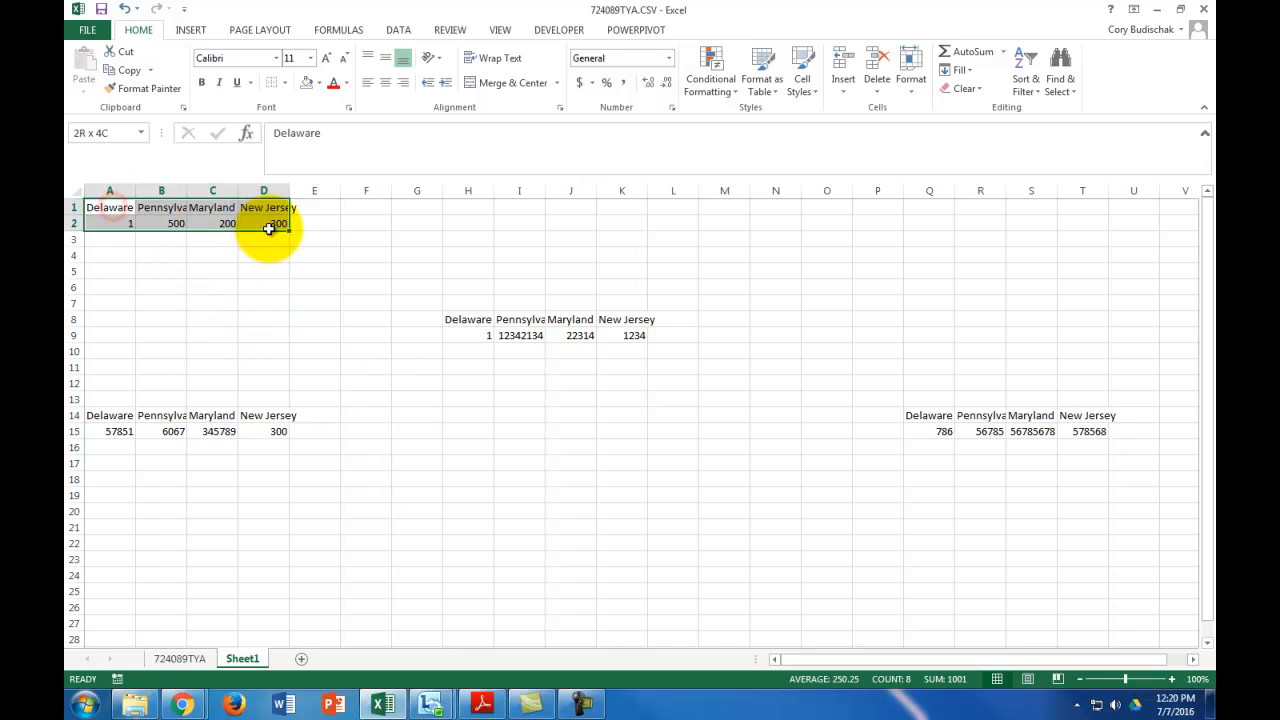
{"action": "left_click", "coordinate": [553, 30]}
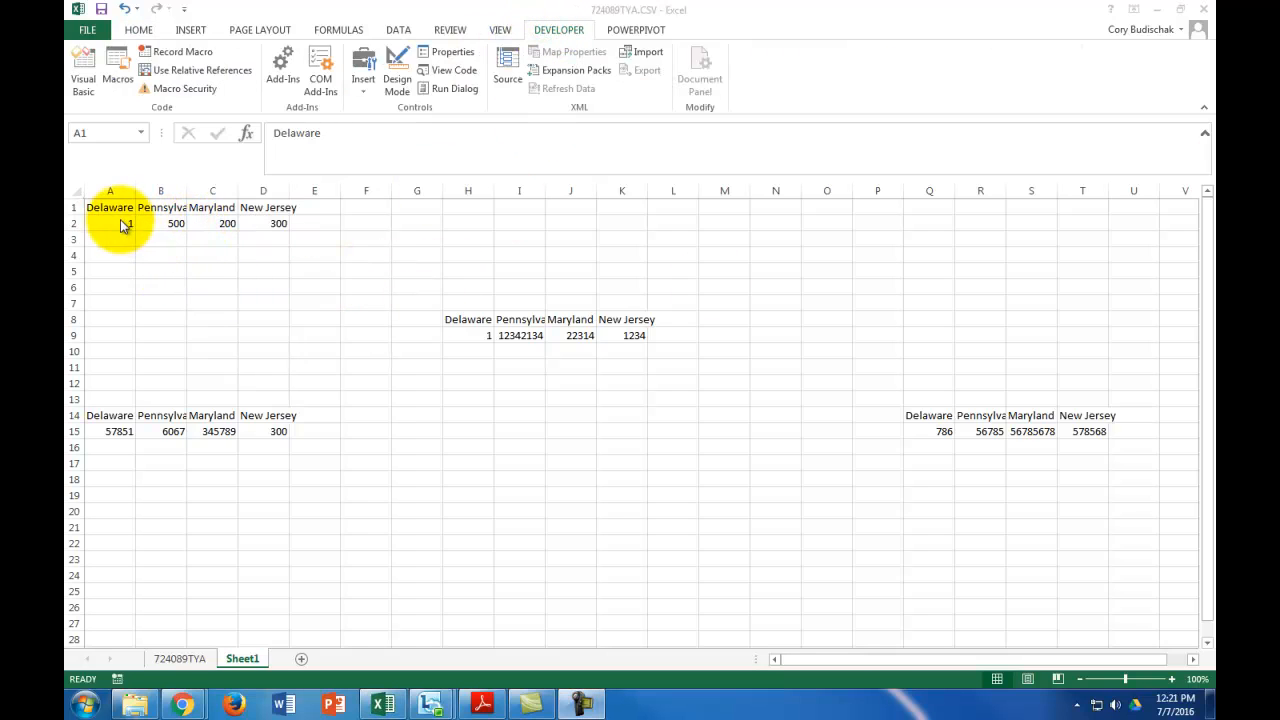
{"action": "left_click", "coordinate": [109, 206]}
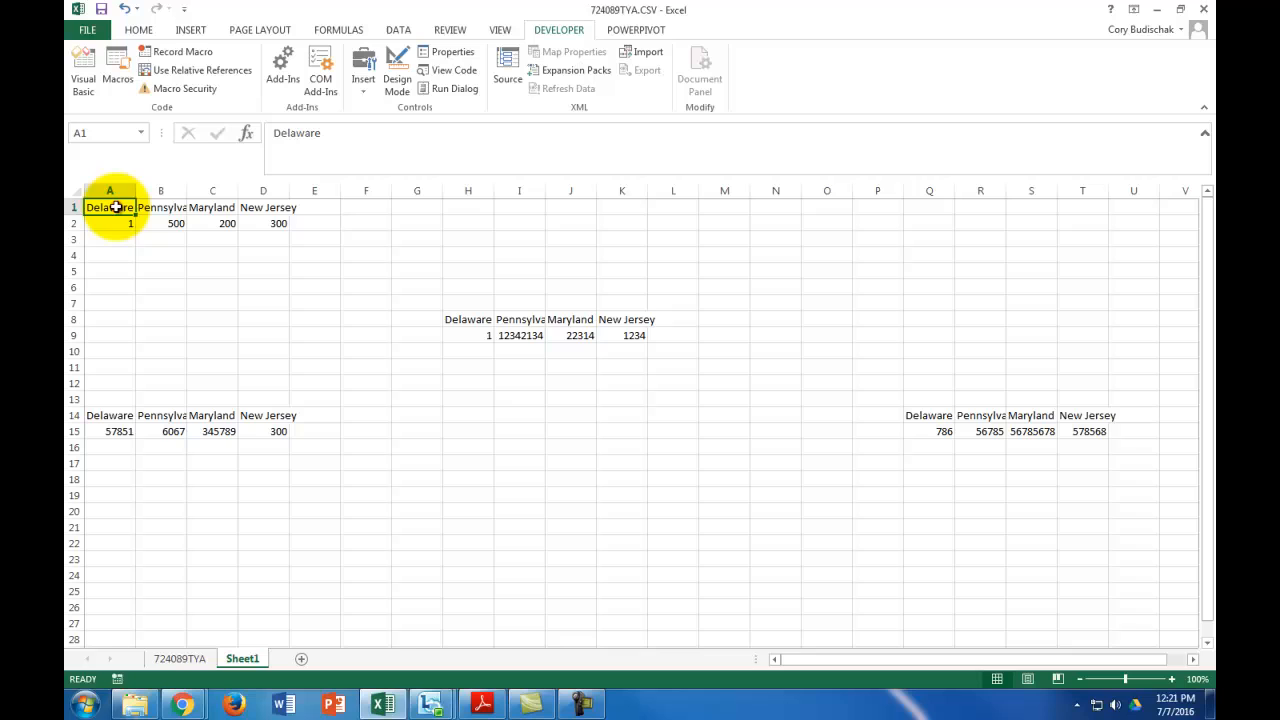
{"action": "left_click", "coordinate": [183, 52]}
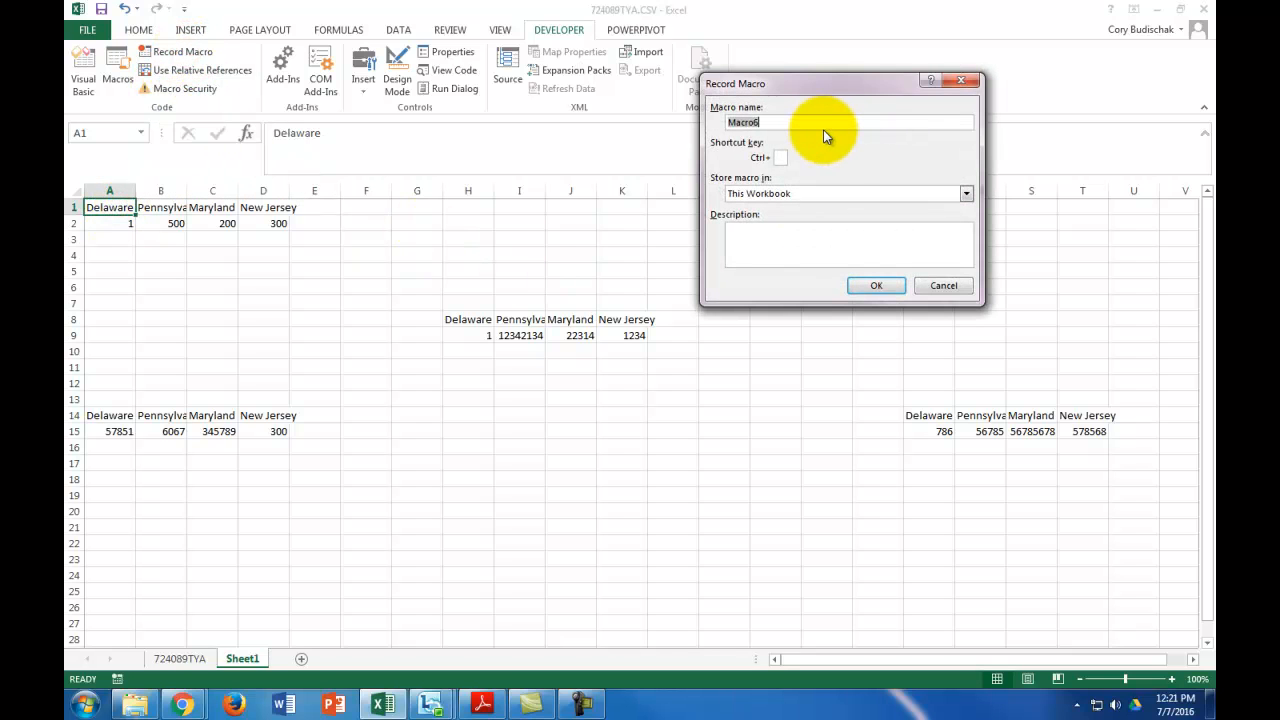
{"action": "type", "text": "NORR"}
{"action": "left_click", "coordinate": [876, 287]}
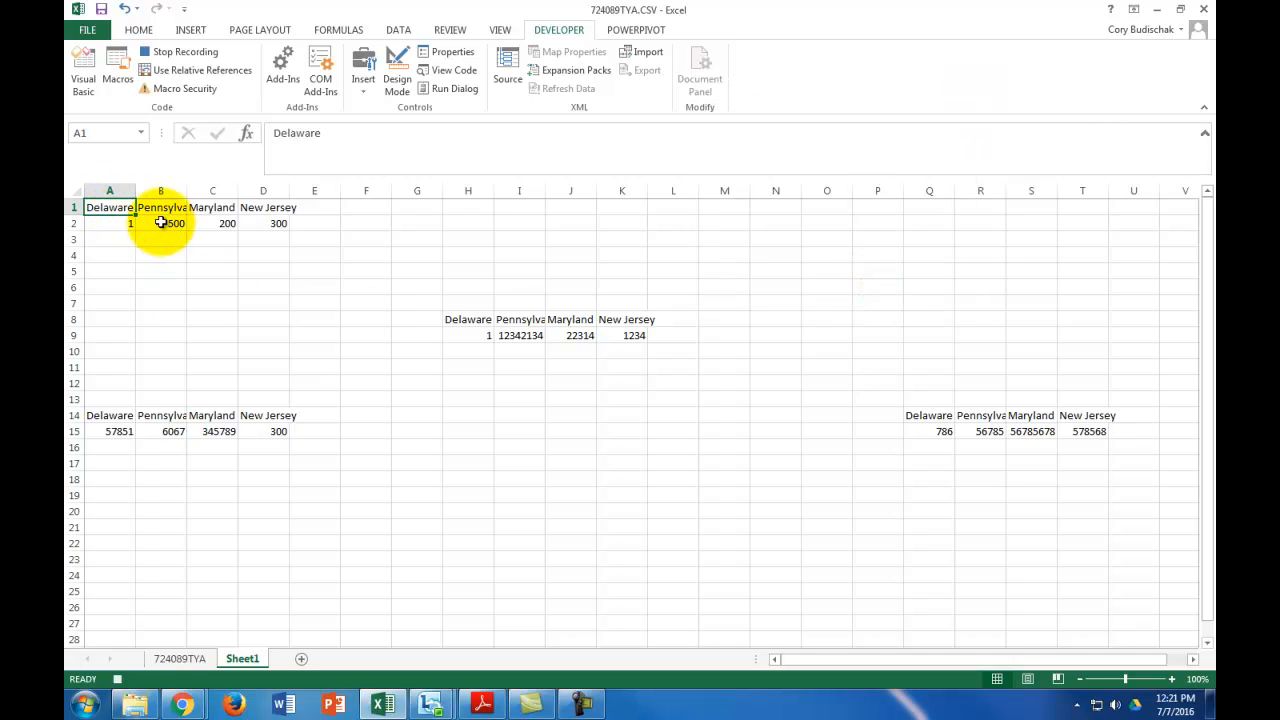
- Apply all borders and text wrapping to the state table in A1:D2
{"action": "left_click", "coordinate": [138, 29]}
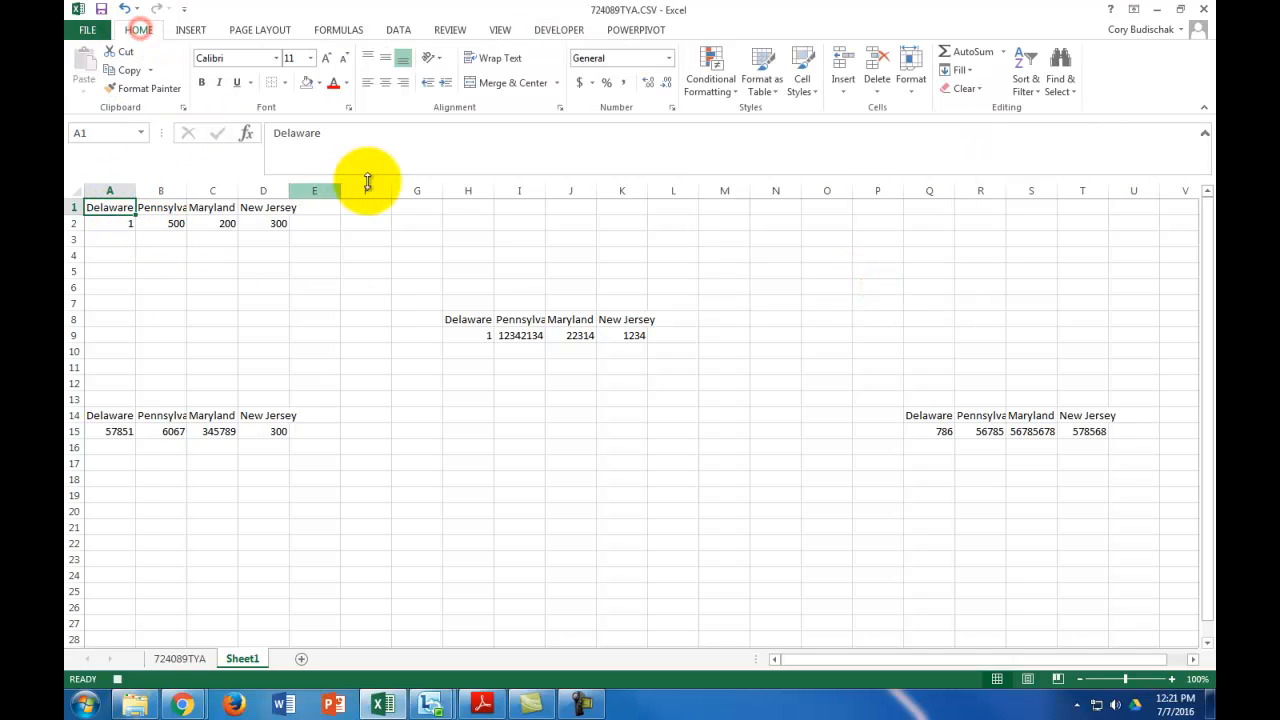
{"action": "left_click", "coordinate": [284, 83]}
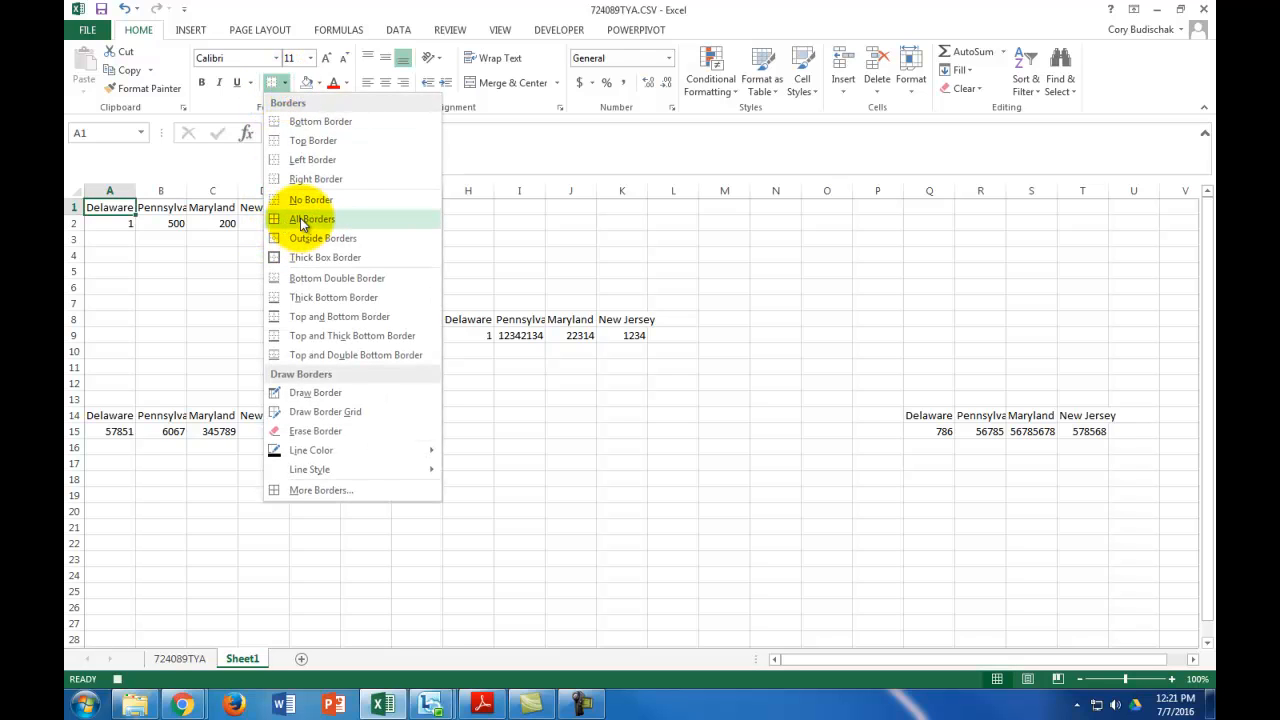
{"action": "left_click", "coordinate": [305, 222]}
{"action": "left_click_drag", "start_coordinate": [106, 207], "coordinate": [286, 223]}
{"action": "left_click", "coordinate": [272, 82]}
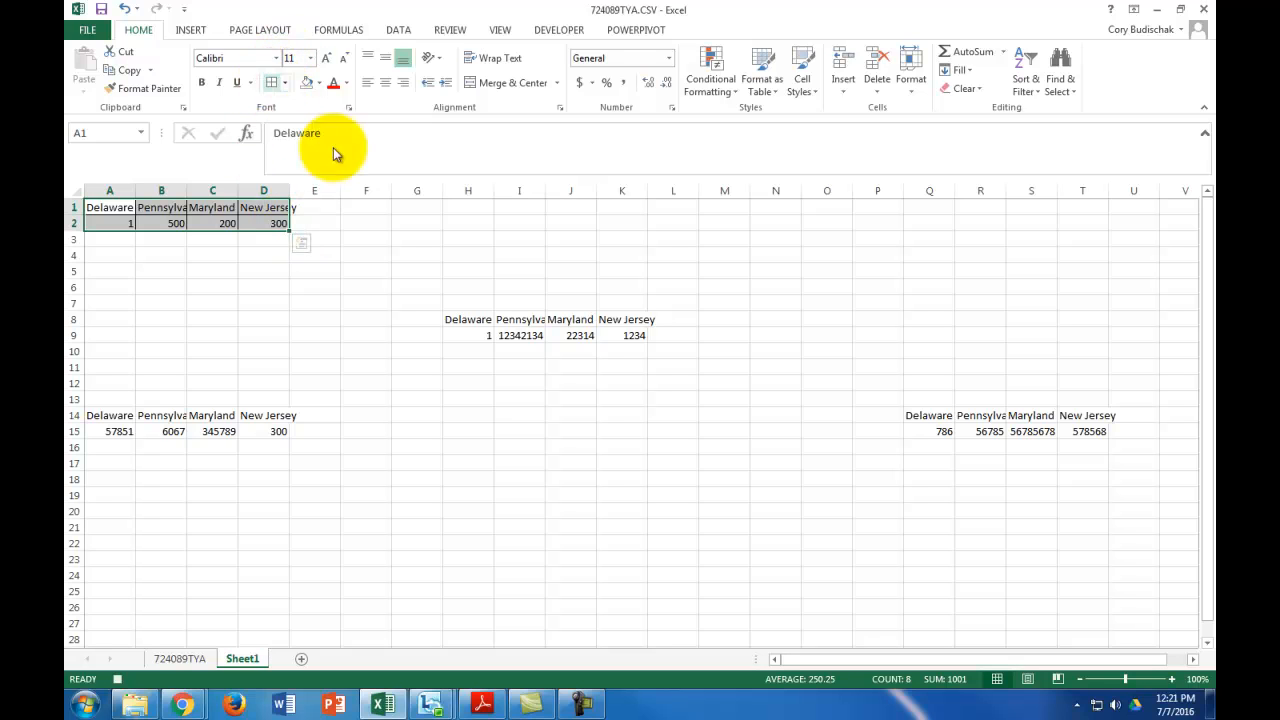
{"action": "left_click", "coordinate": [494, 59]}
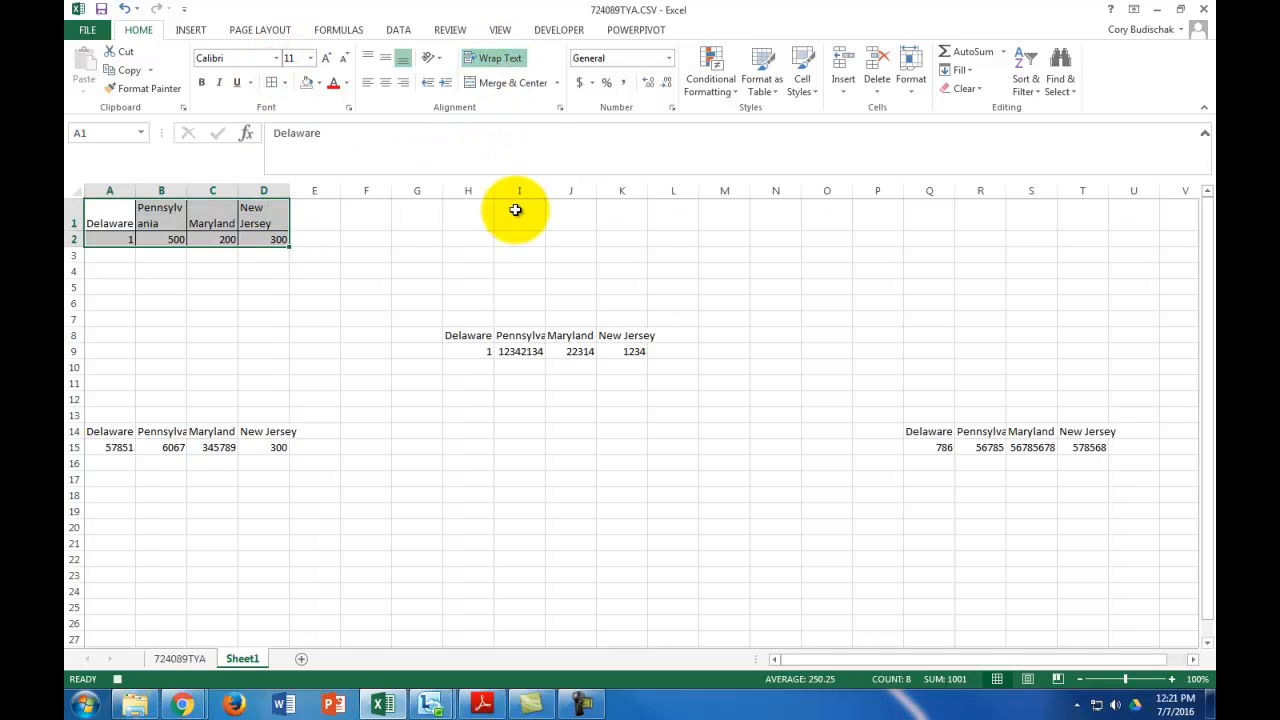
- Fill cells A1:D2 with light blue and stop recording the macro
{"action": "left_click", "coordinate": [321, 83]}
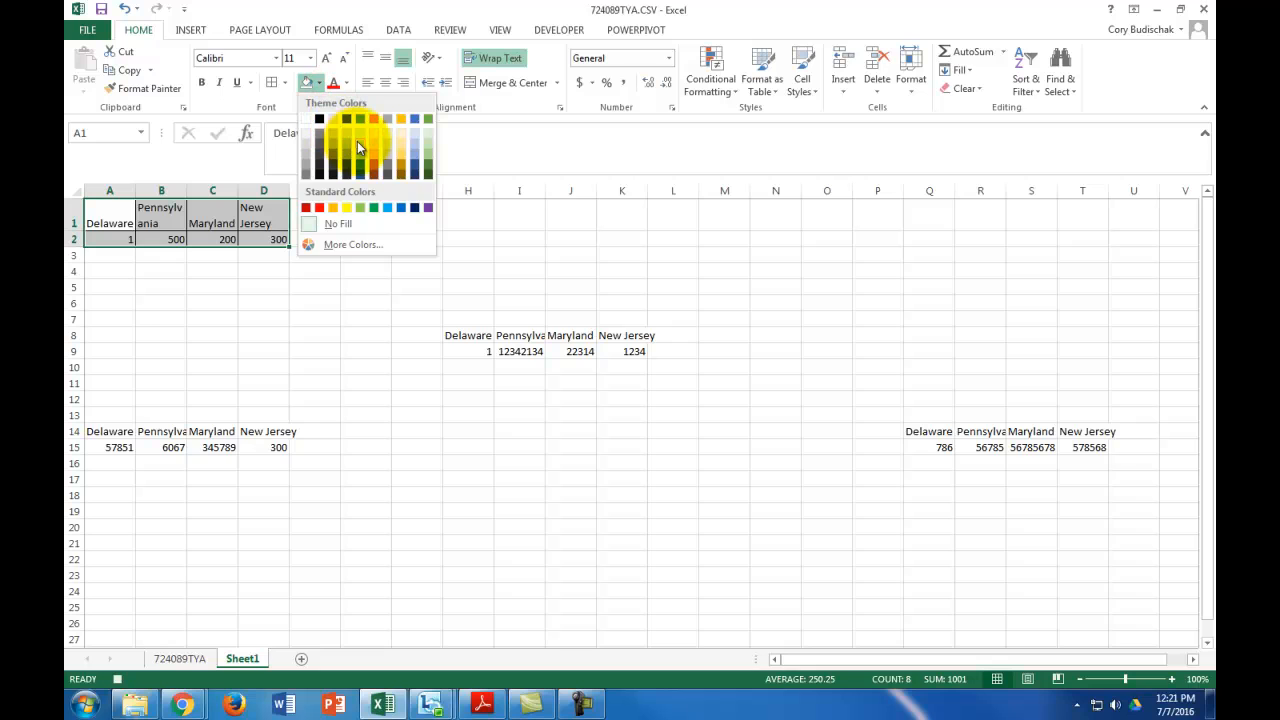
{"action": "left_click", "coordinate": [359, 142]}
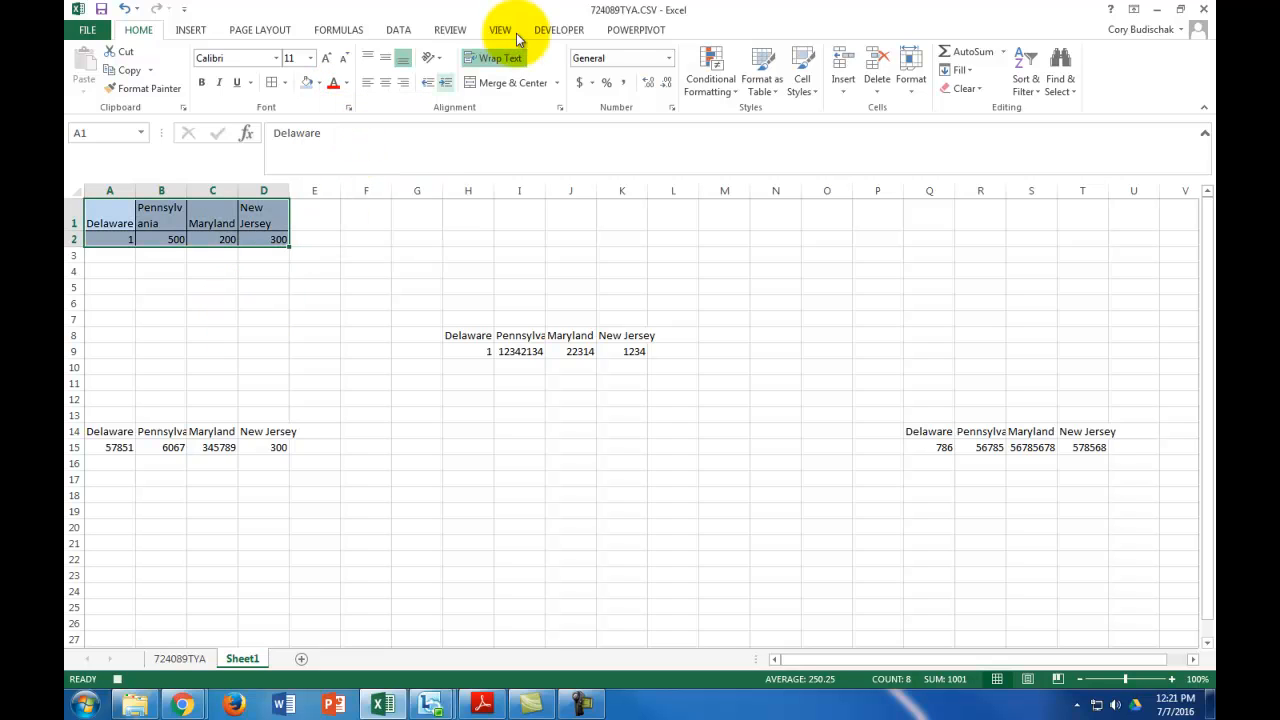
{"action": "left_click", "coordinate": [553, 30]}
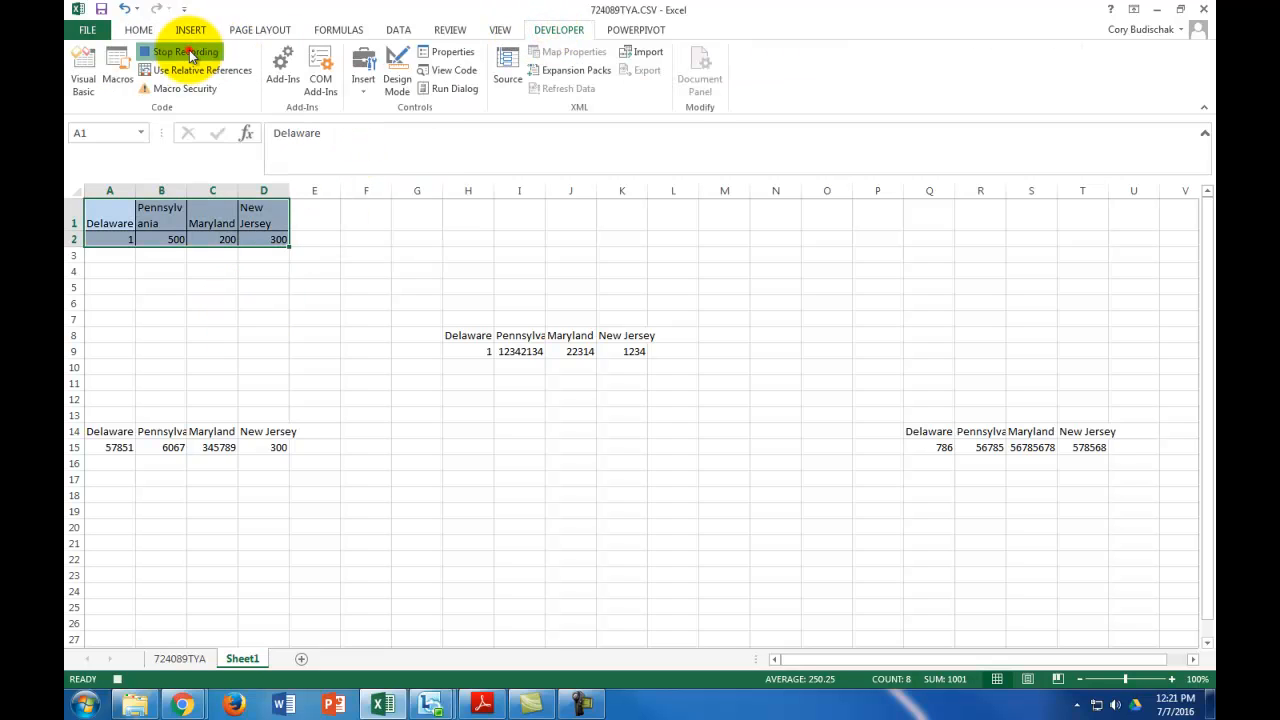
{"action": "left_click", "coordinate": [190, 55]}
- Reset the formatting of A1:D2 by choosing the left border option, removing the fill and turning off text wrapping
{"action": "left_click_drag", "start_coordinate": [109, 203], "coordinate": [255, 240]}
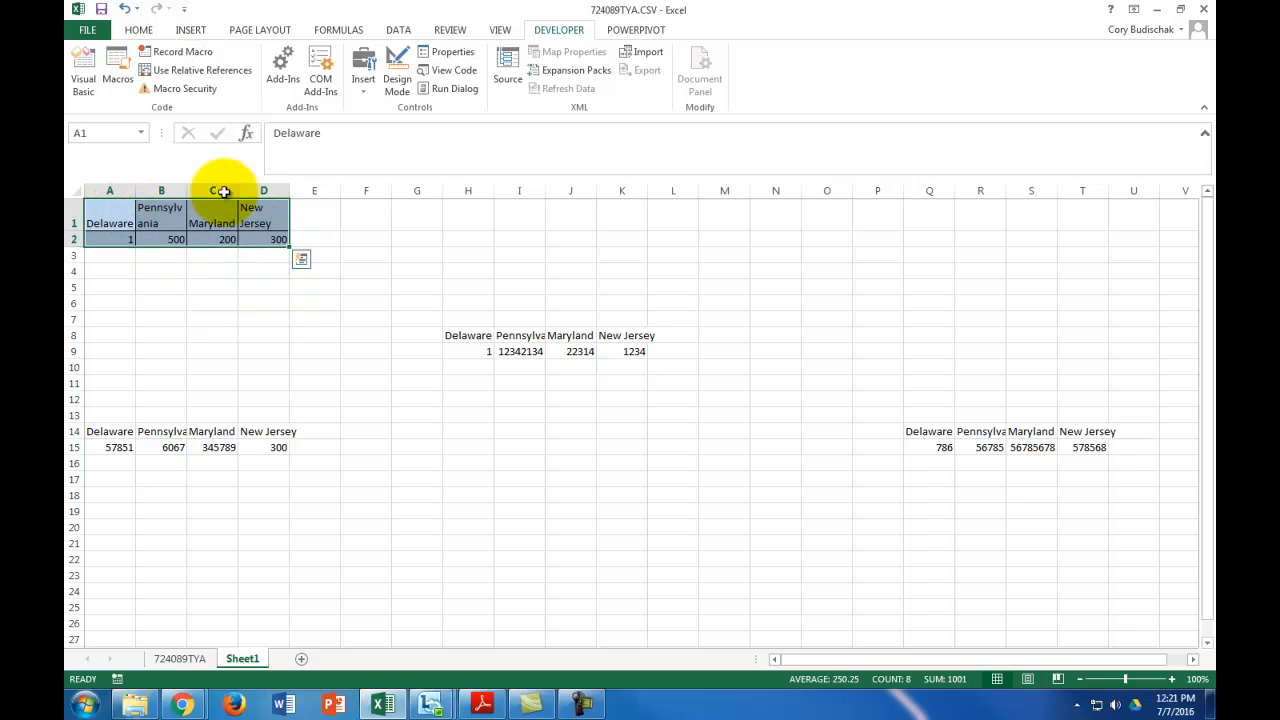
{"action": "left_click", "coordinate": [138, 29]}
{"action": "left_click", "coordinate": [287, 83]}
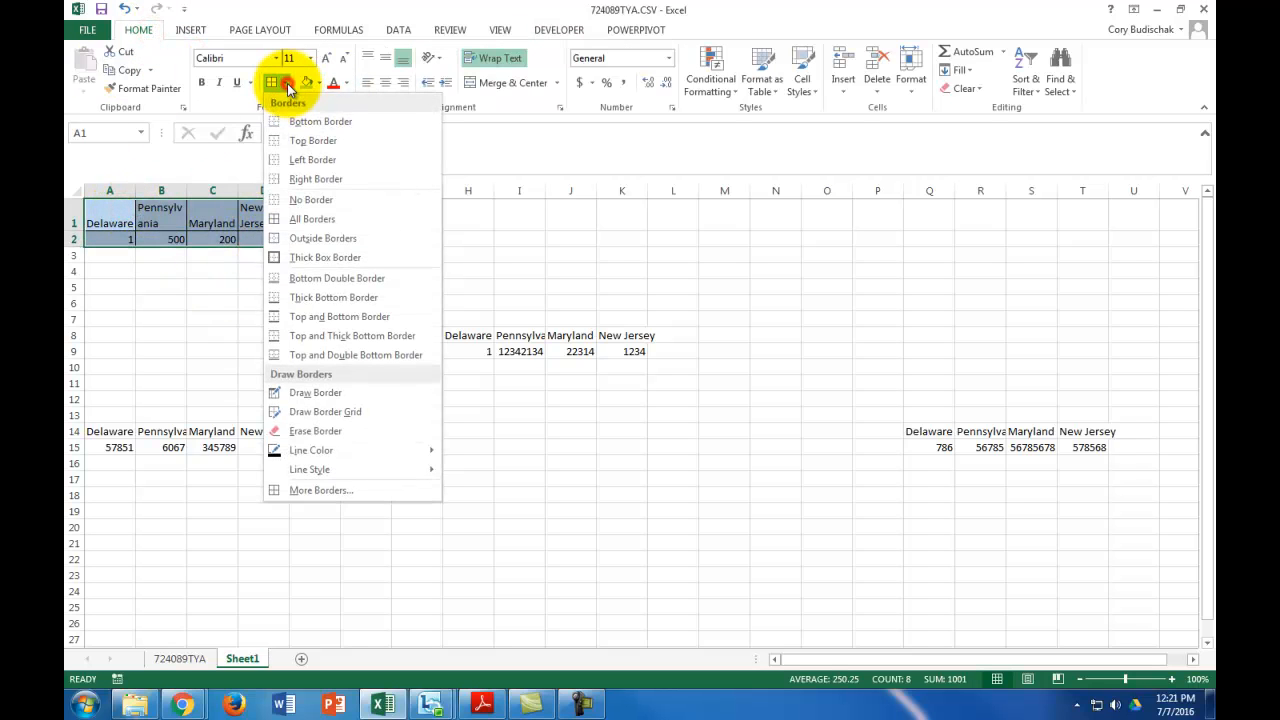
{"action": "left_click", "coordinate": [300, 158]}
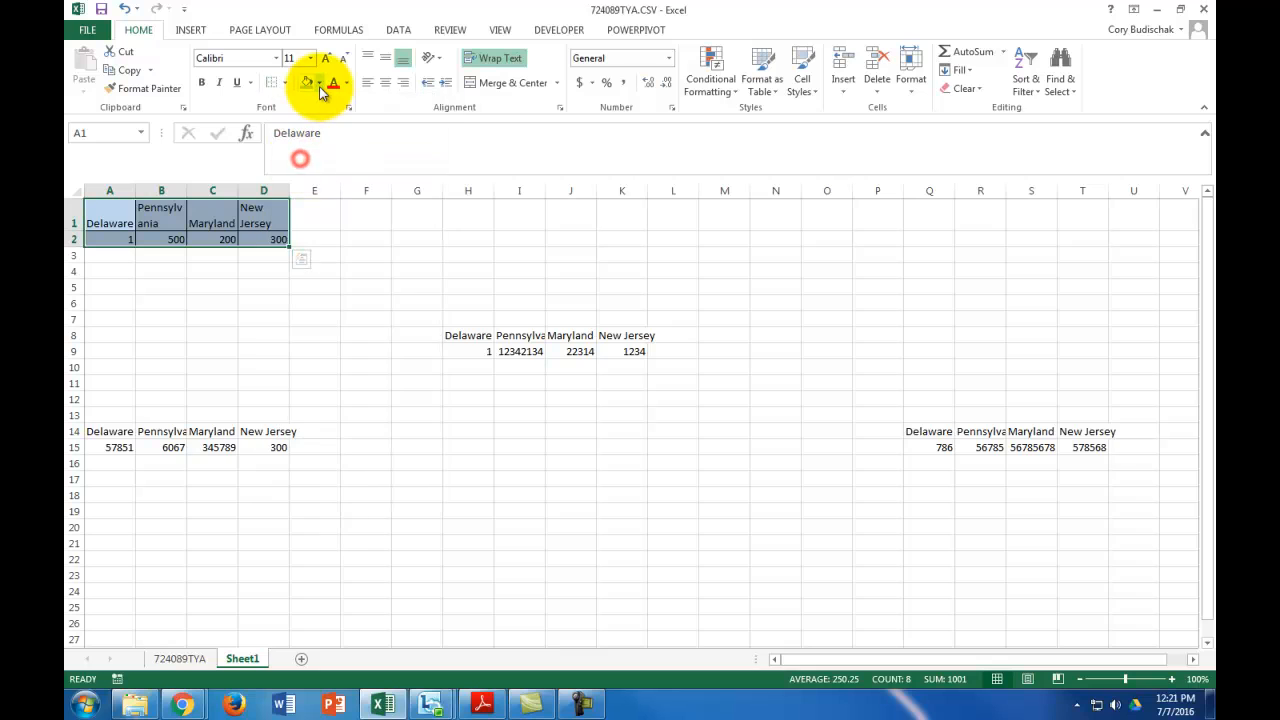
{"action": "left_click", "coordinate": [320, 86]}
{"action": "left_click", "coordinate": [358, 222]}
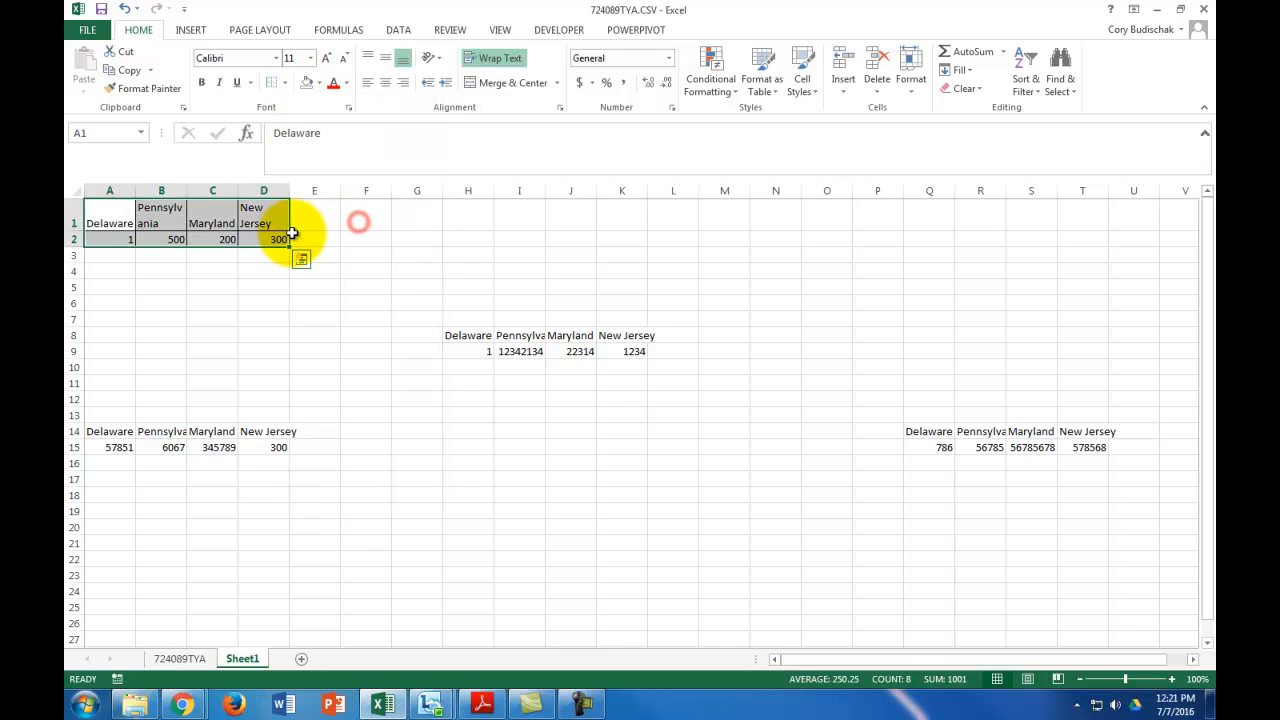
{"action": "left_click", "coordinate": [490, 57]}
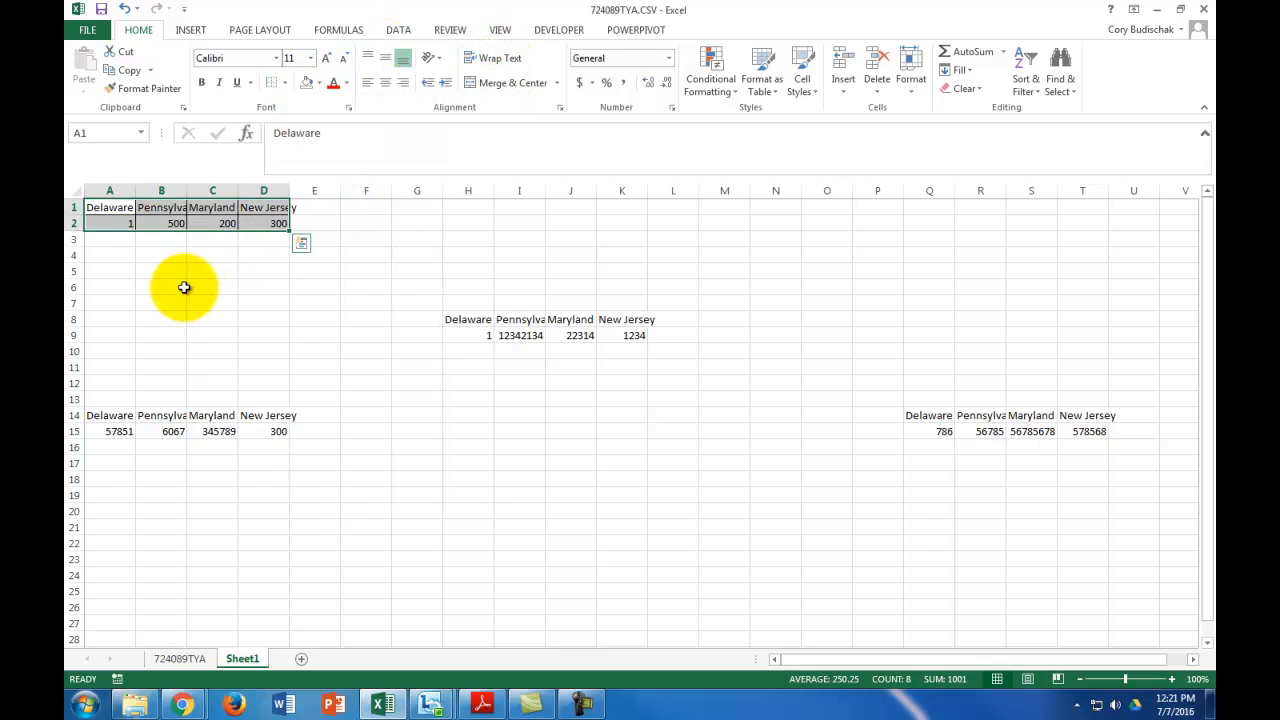
- Run the NORR macro with cell A1 selected
{"action": "left_click", "coordinate": [106, 210]}
{"action": "left_click", "coordinate": [565, 31]}
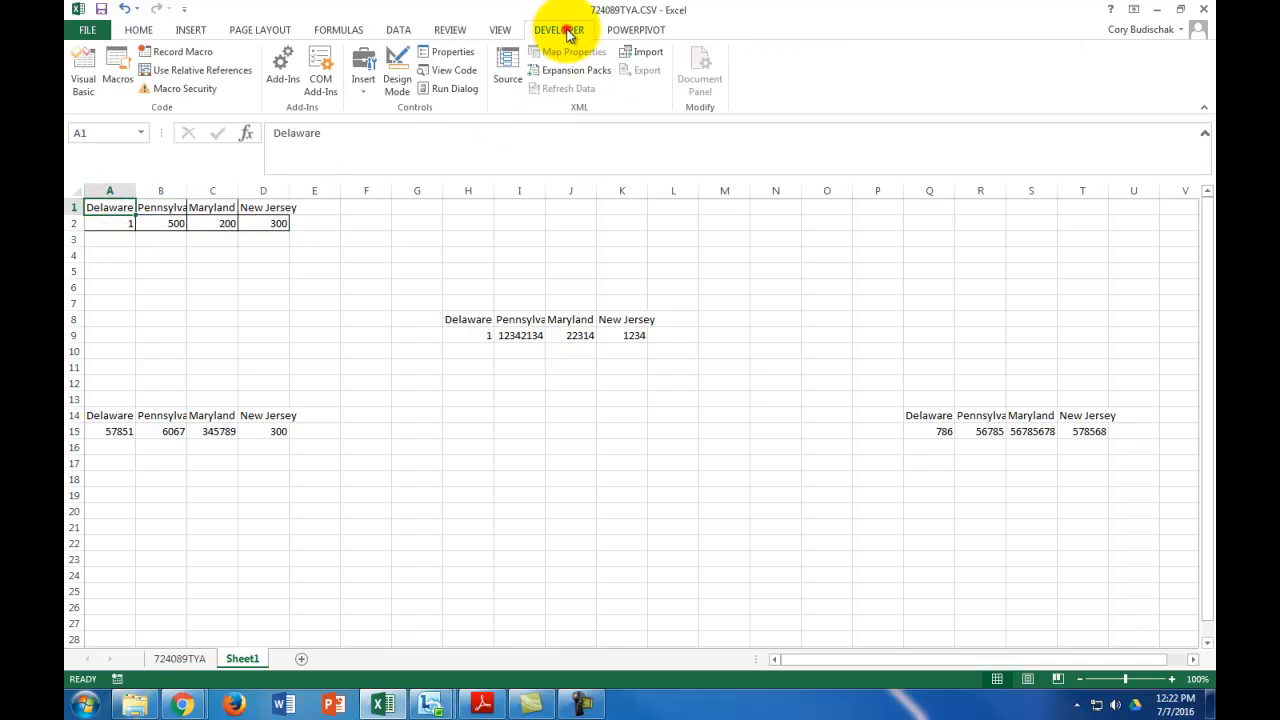
{"action": "left_click", "coordinate": [115, 62]}
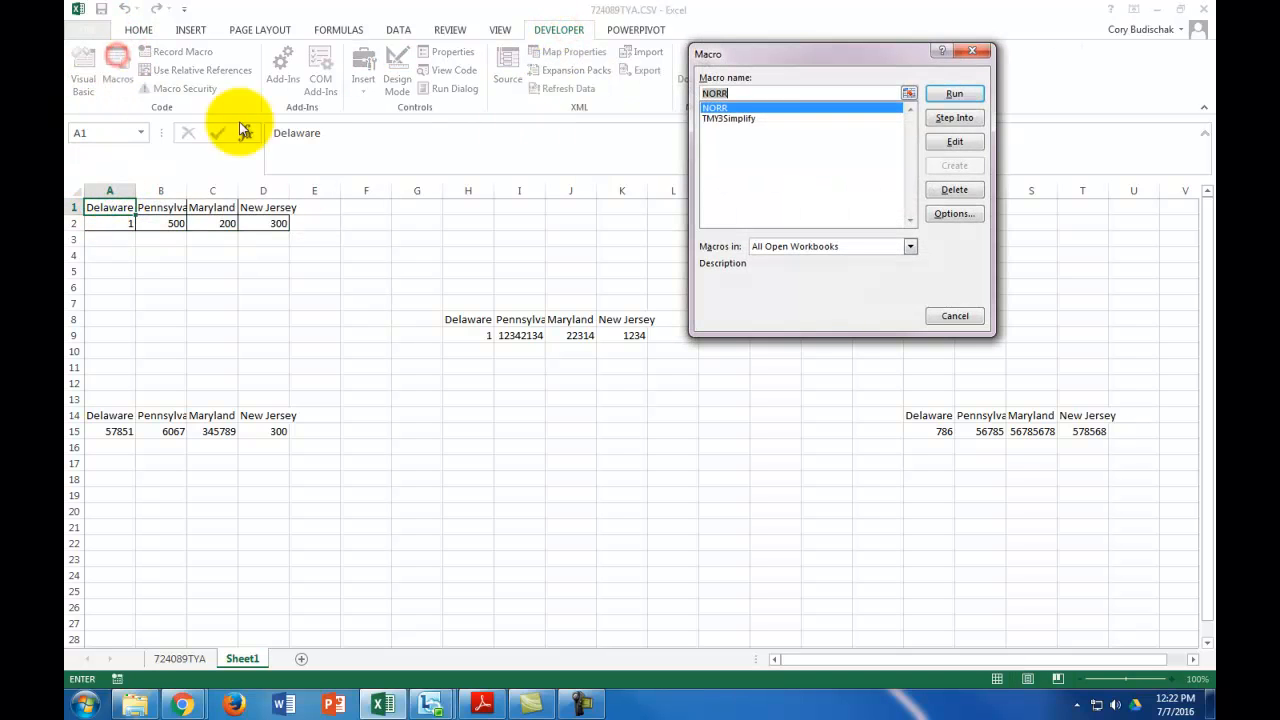
{"action": "left_click", "coordinate": [955, 96]}
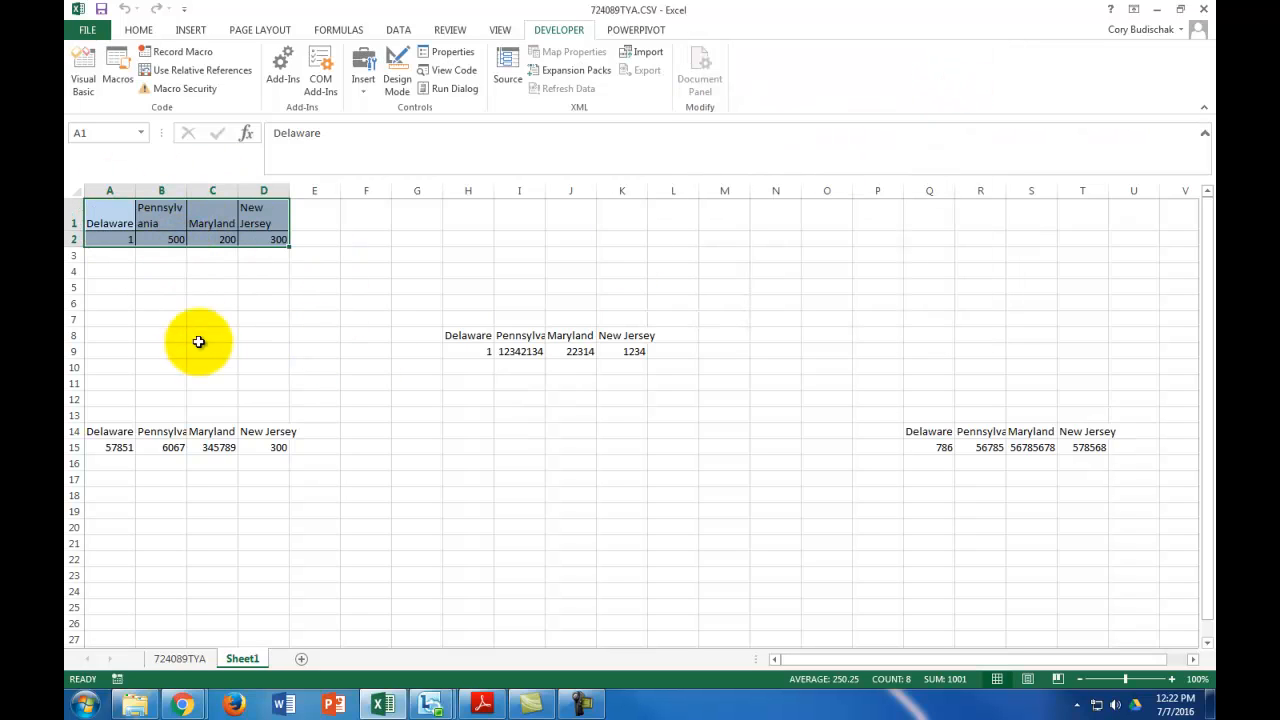
- Run the NORR macro with cell H8, the Delaware header of the middle table, selected
{"action": "left_click", "coordinate": [468, 336]}
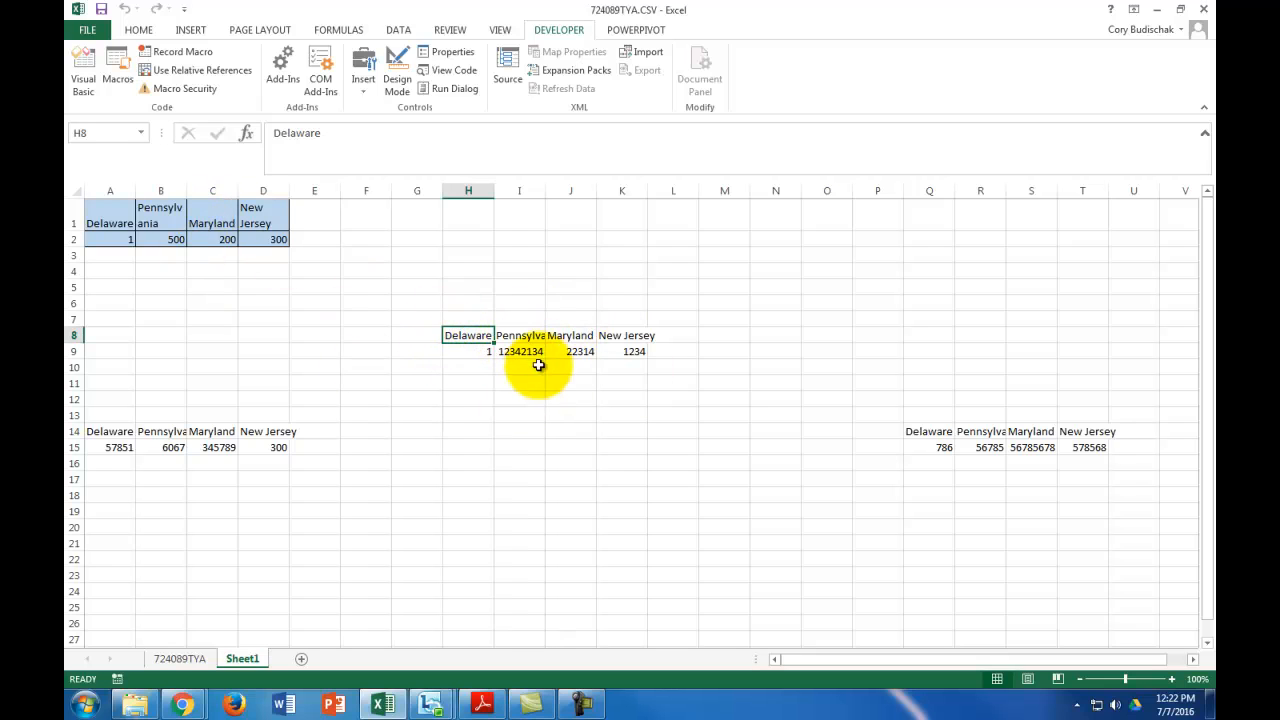
{"action": "left_click", "coordinate": [117, 78]}
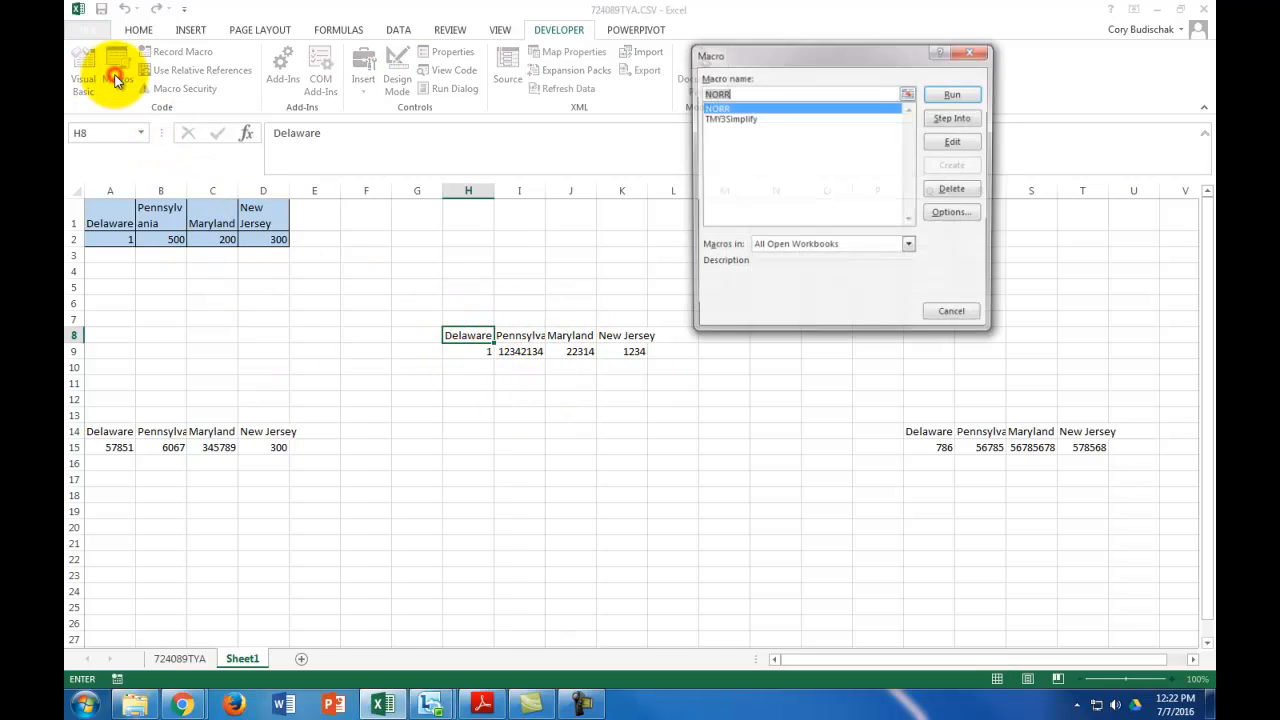
{"action": "left_click", "coordinate": [950, 95]}
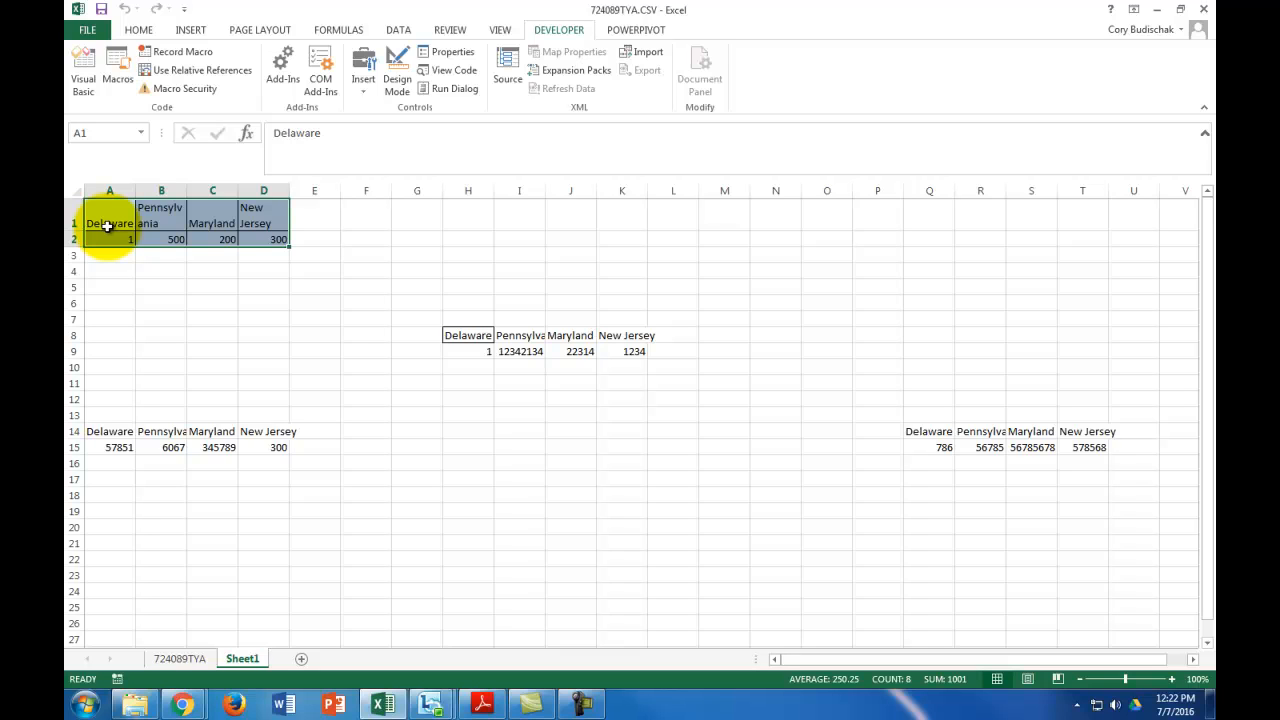
- Select cell A14, the Delaware header of the lower table, and turn on relative references for macro recording
{"action": "left_click", "coordinate": [120, 434]}
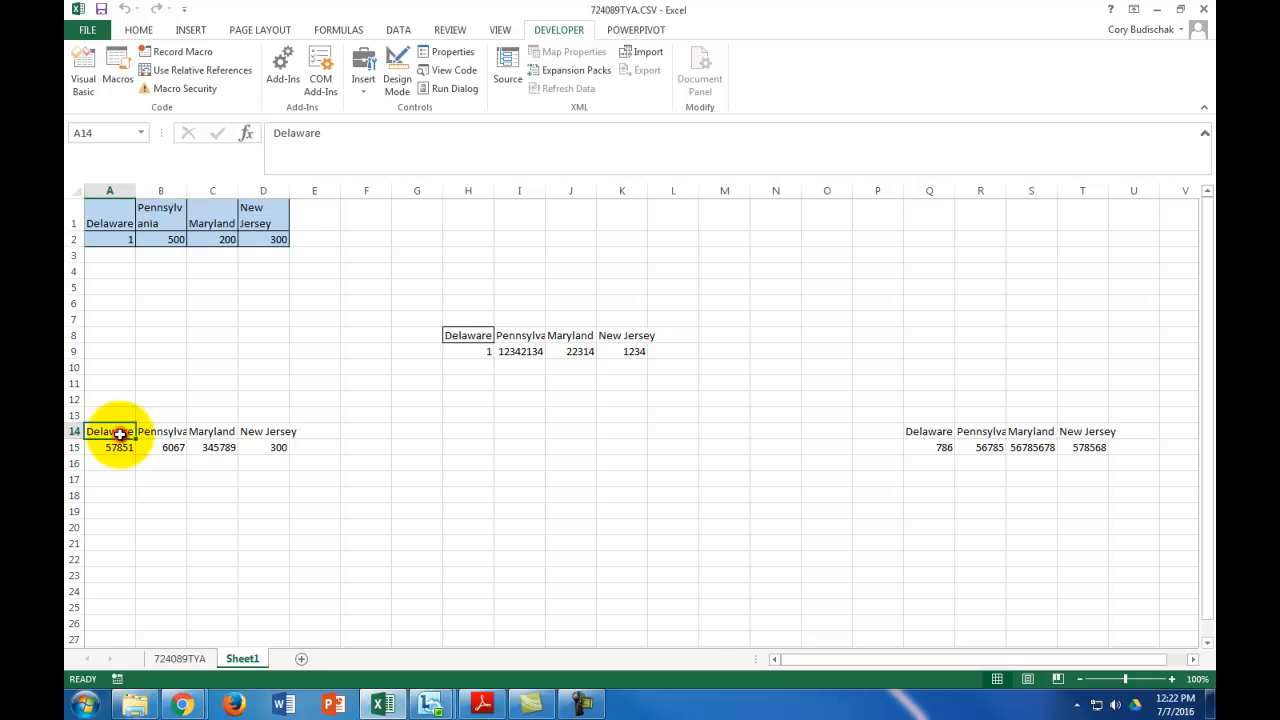
{"action": "left_click", "coordinate": [192, 71]}
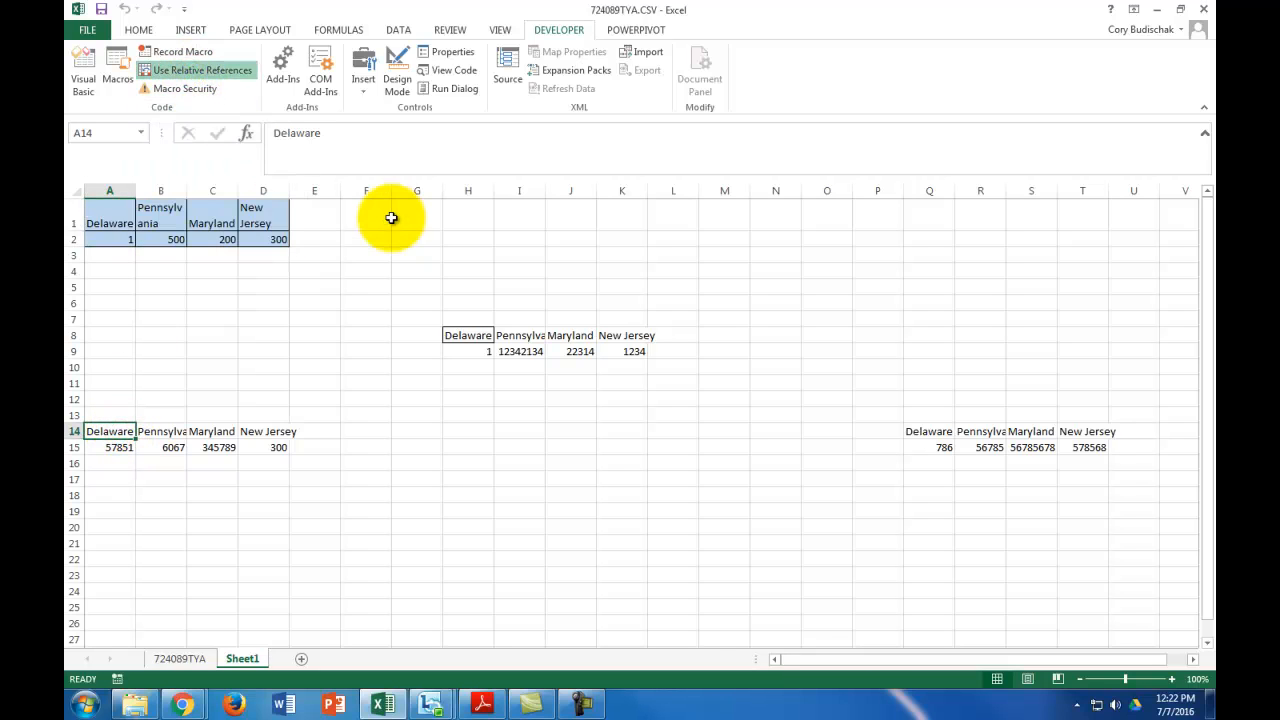
- Start recording a macro named withRR, stored in This Workbook
{"action": "left_click", "coordinate": [176, 52]}
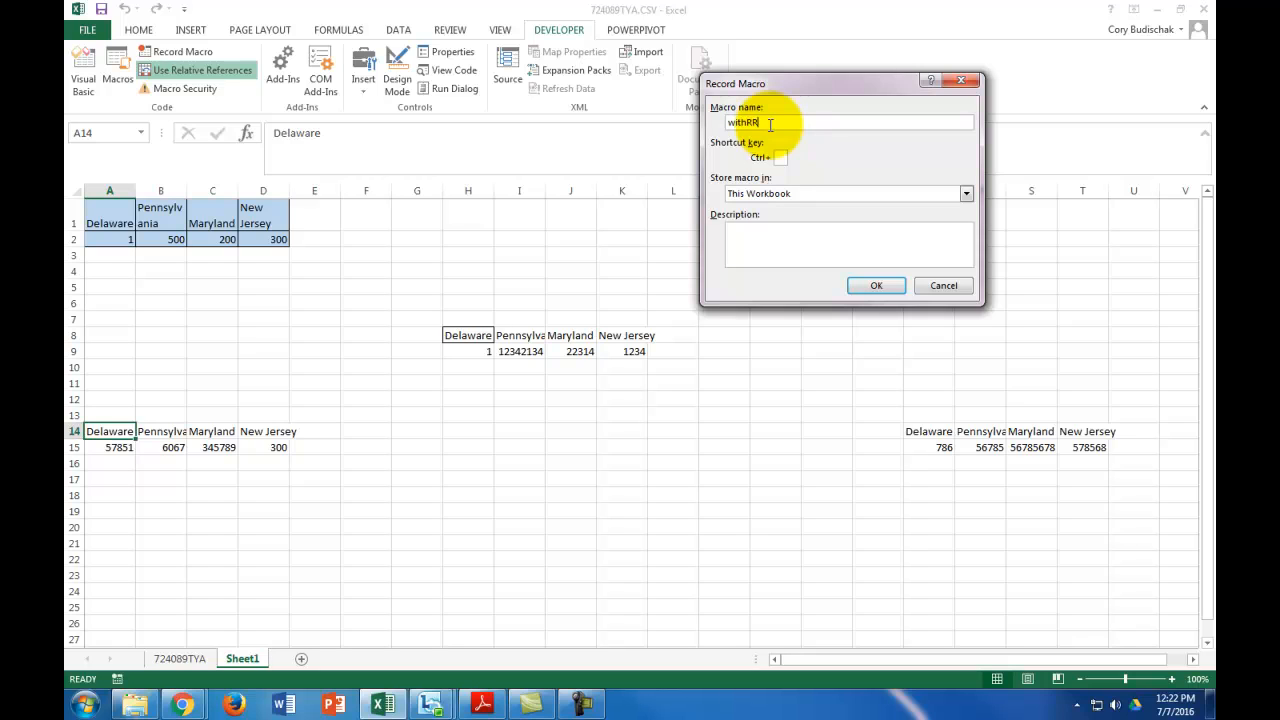
{"action": "left_click", "coordinate": [876, 286]}
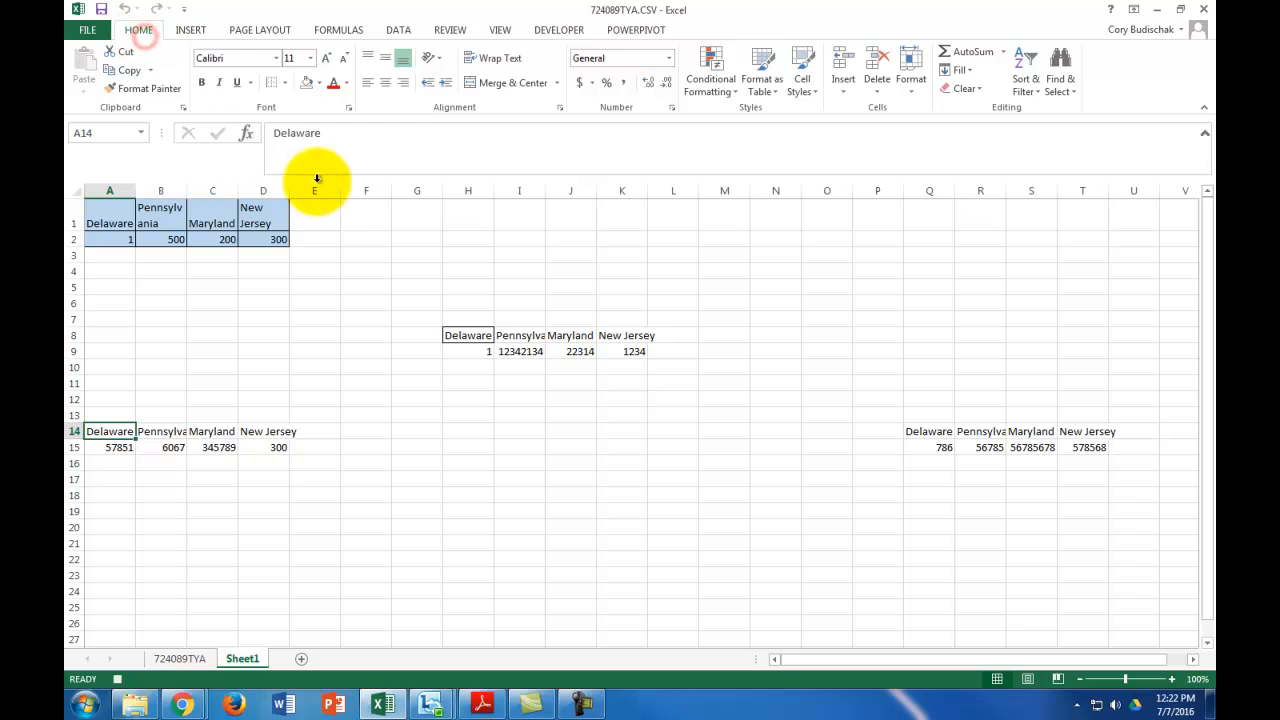
- Apply a thick box border to cell A14 alone
{"action": "left_click", "coordinate": [286, 82]}
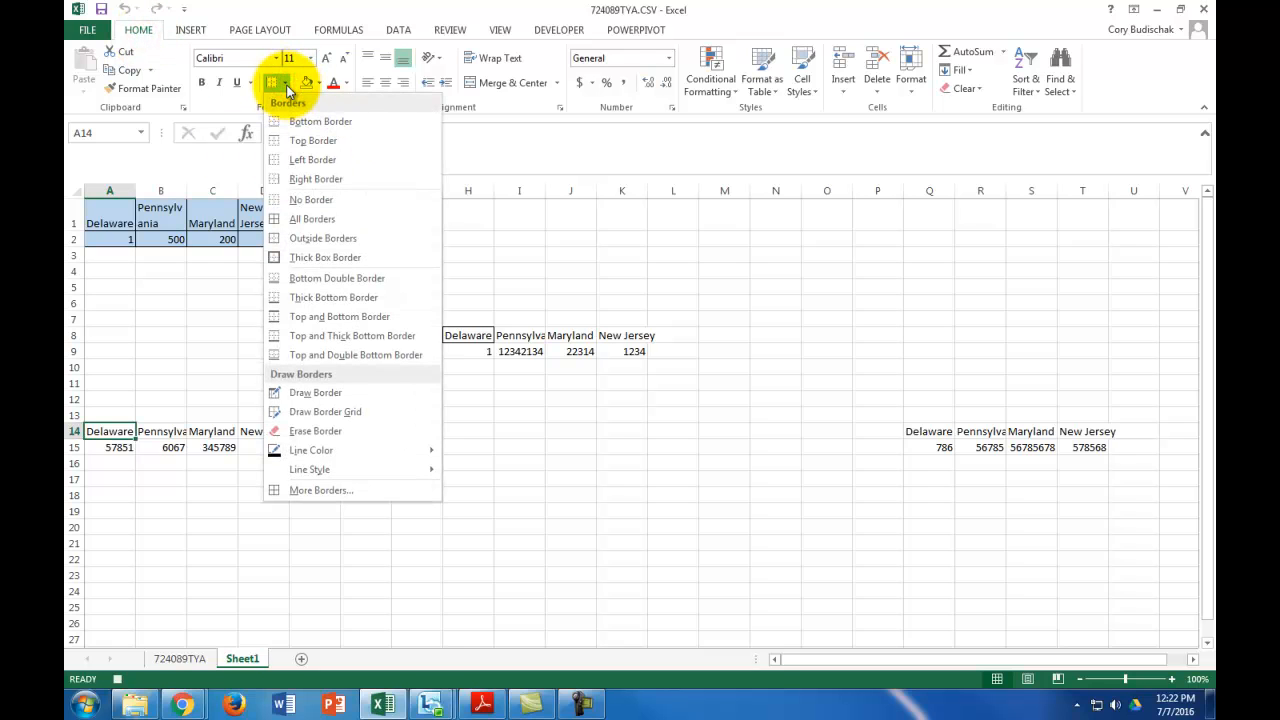
{"action": "left_click", "coordinate": [326, 257]}
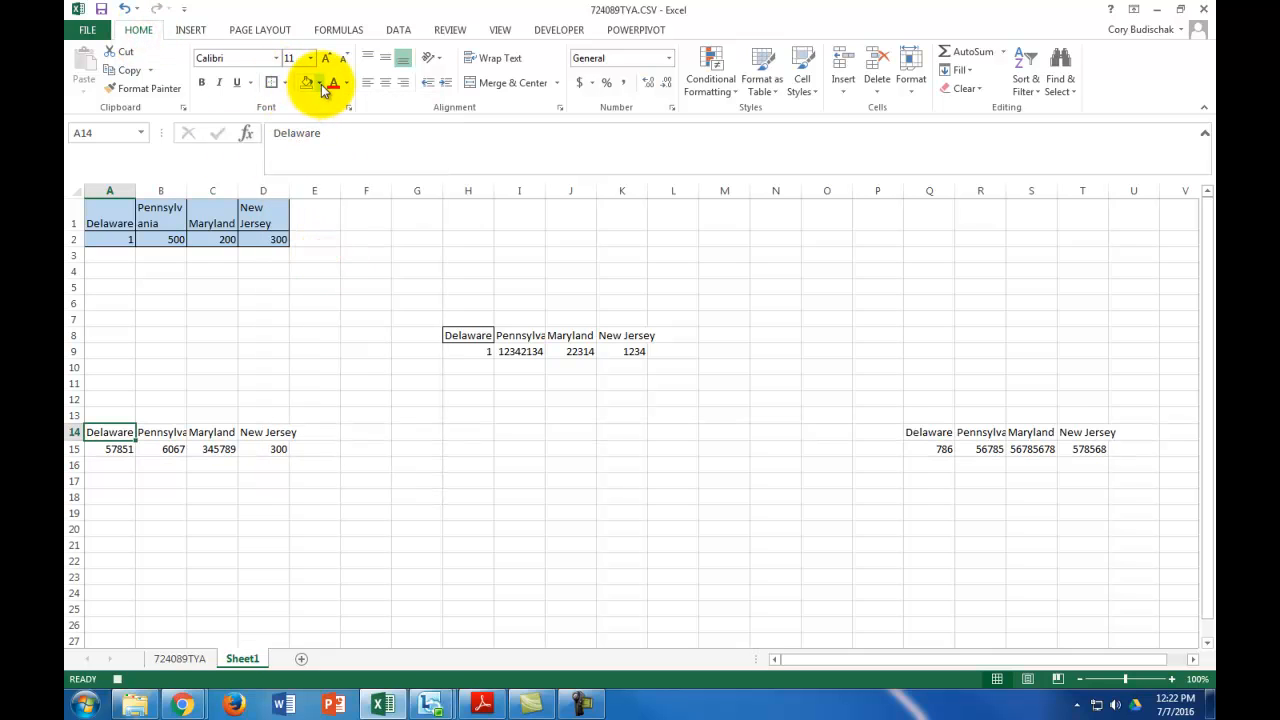
{"action": "left_click", "coordinate": [320, 83]}
{"action": "left_click", "coordinate": [123, 430]}
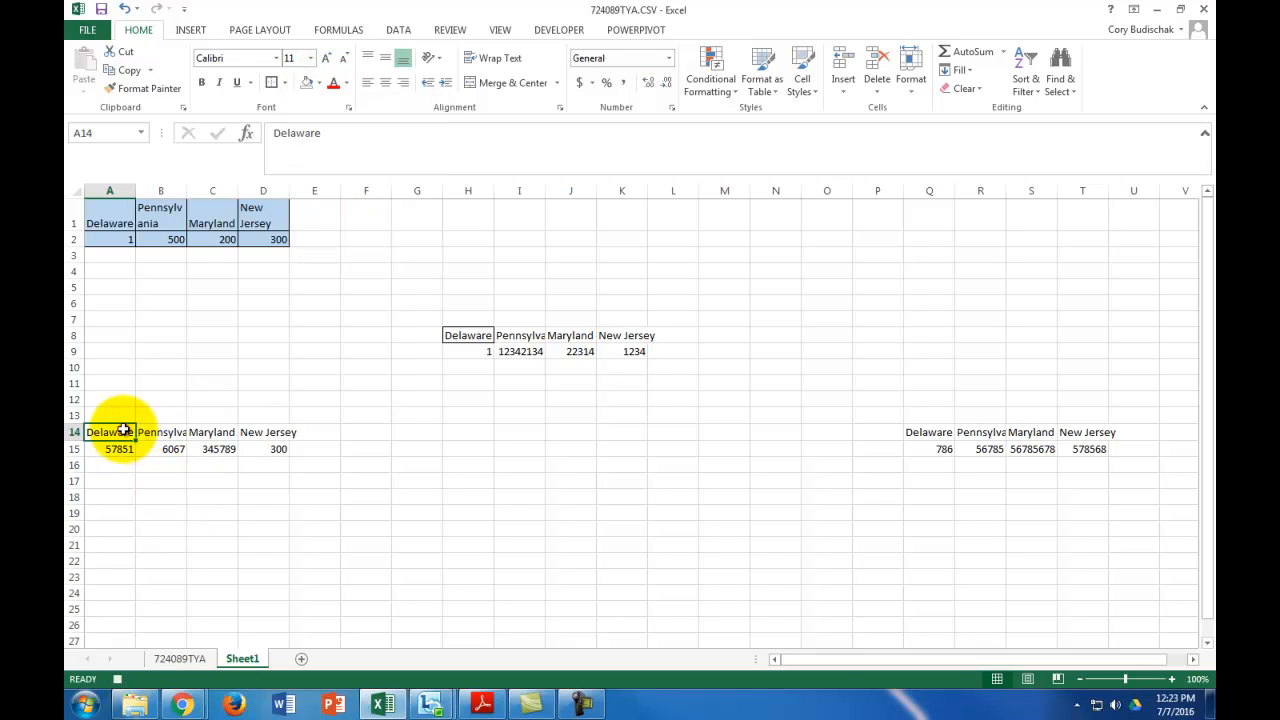
- Clear the borders from A14:D15 and apply a thick box border around that whole range
{"action": "left_click_drag", "start_coordinate": [120, 432], "coordinate": [277, 449]}
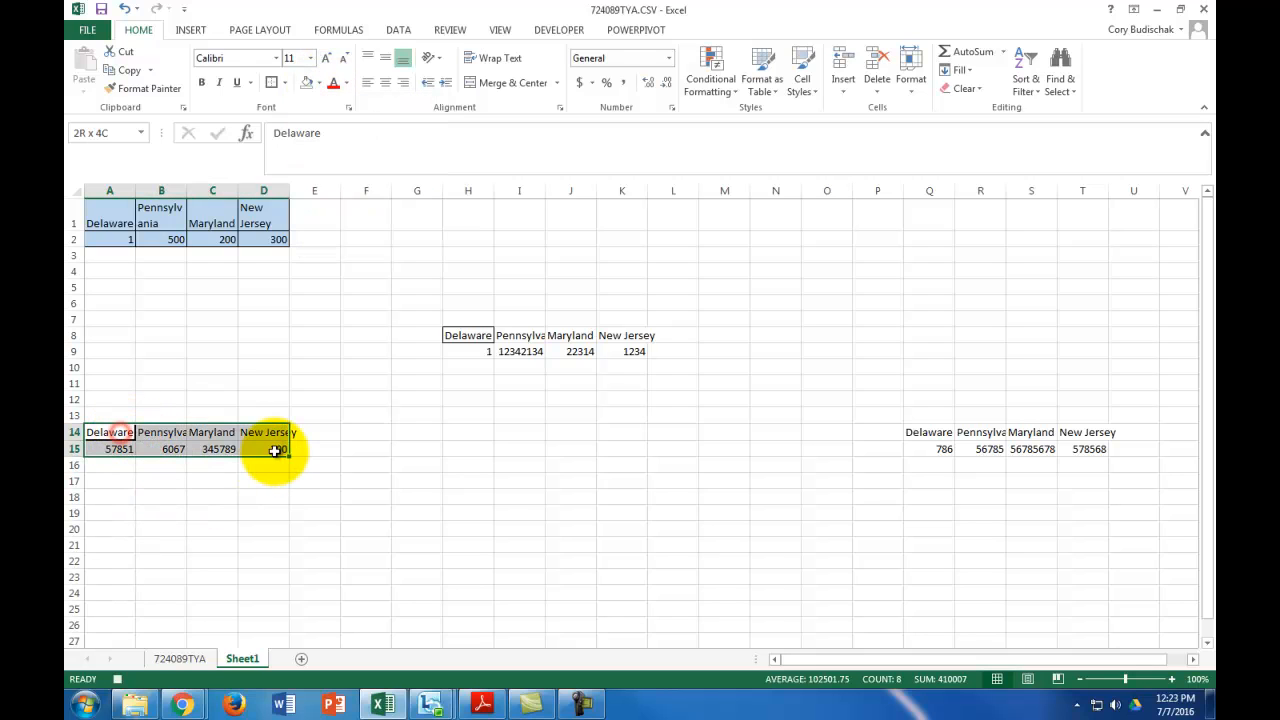
{"action": "left_click", "coordinate": [286, 82]}
{"action": "left_click", "coordinate": [311, 200]}
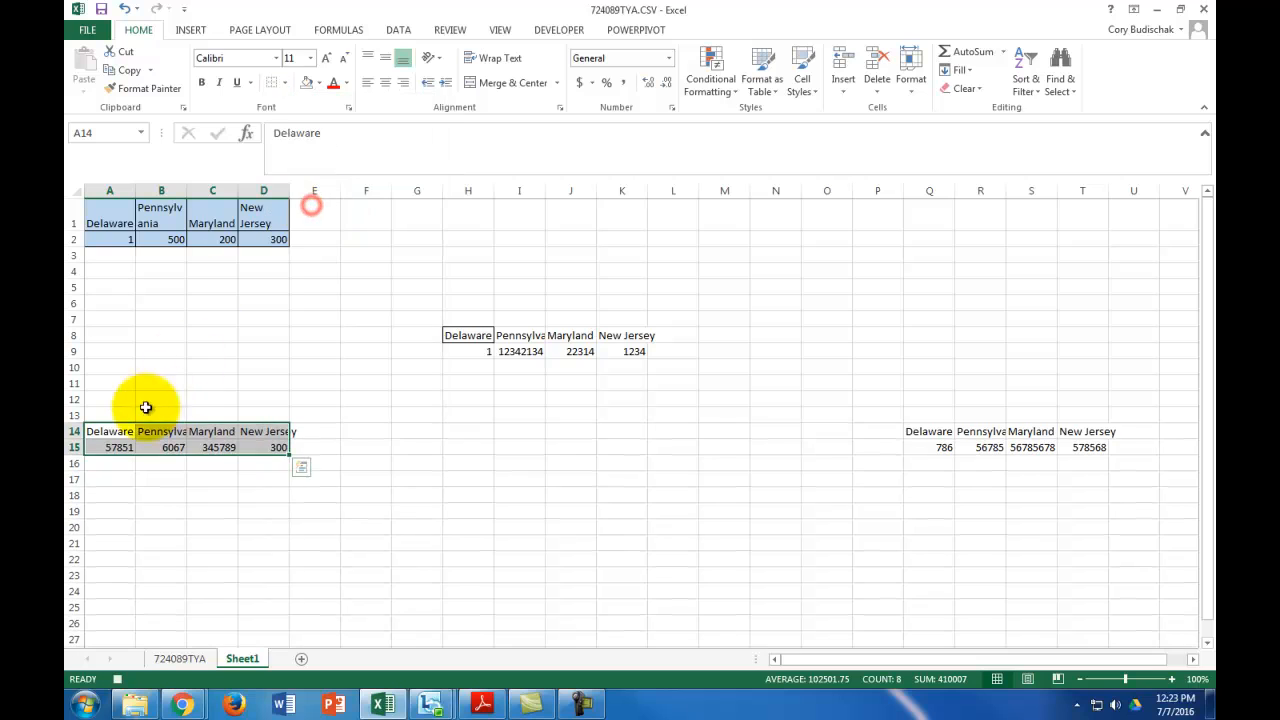
{"action": "left_click", "coordinate": [291, 84]}
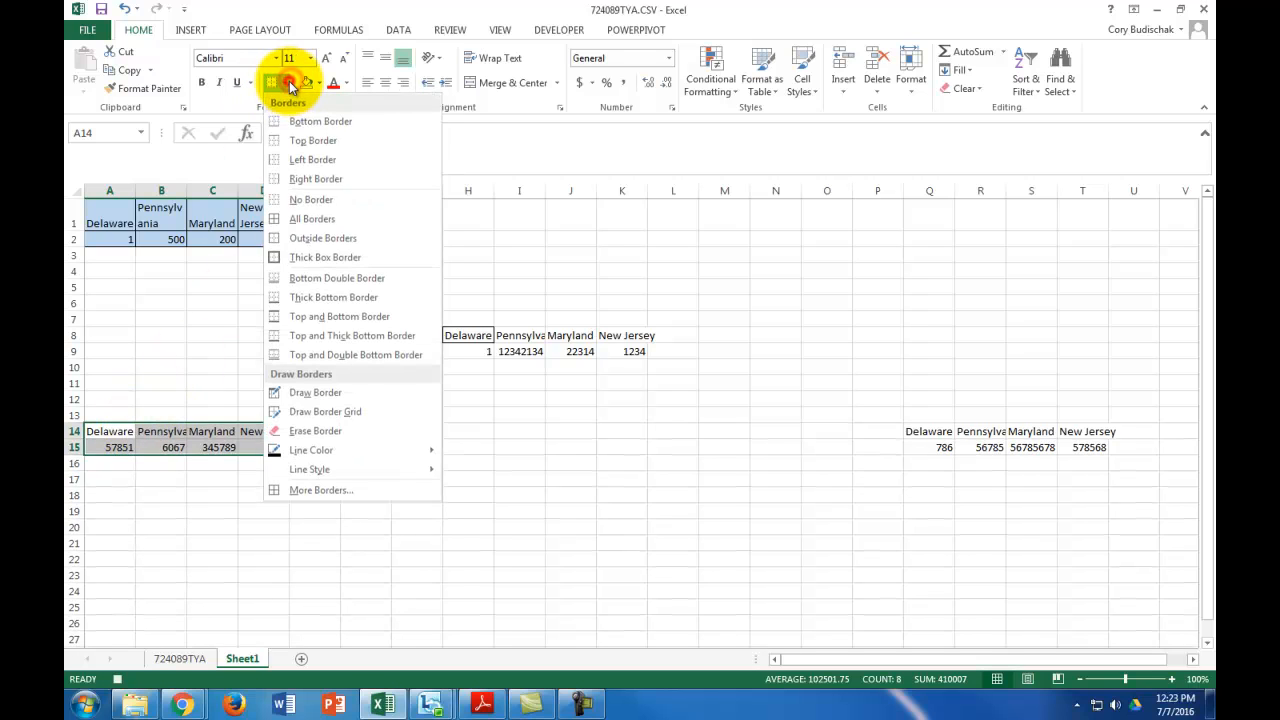
{"action": "left_click", "coordinate": [308, 251]}
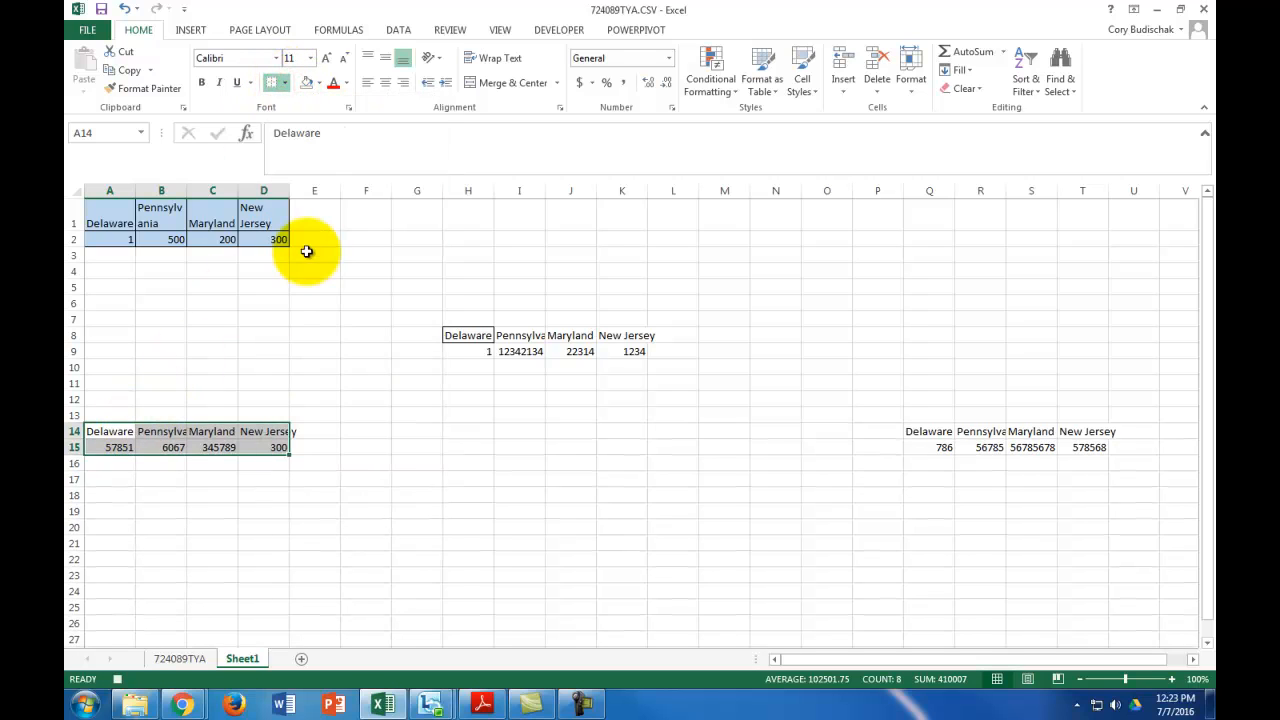
- Fill A14:D15 with the standard light green color and increase its font size to 14
{"action": "left_click", "coordinate": [318, 84]}
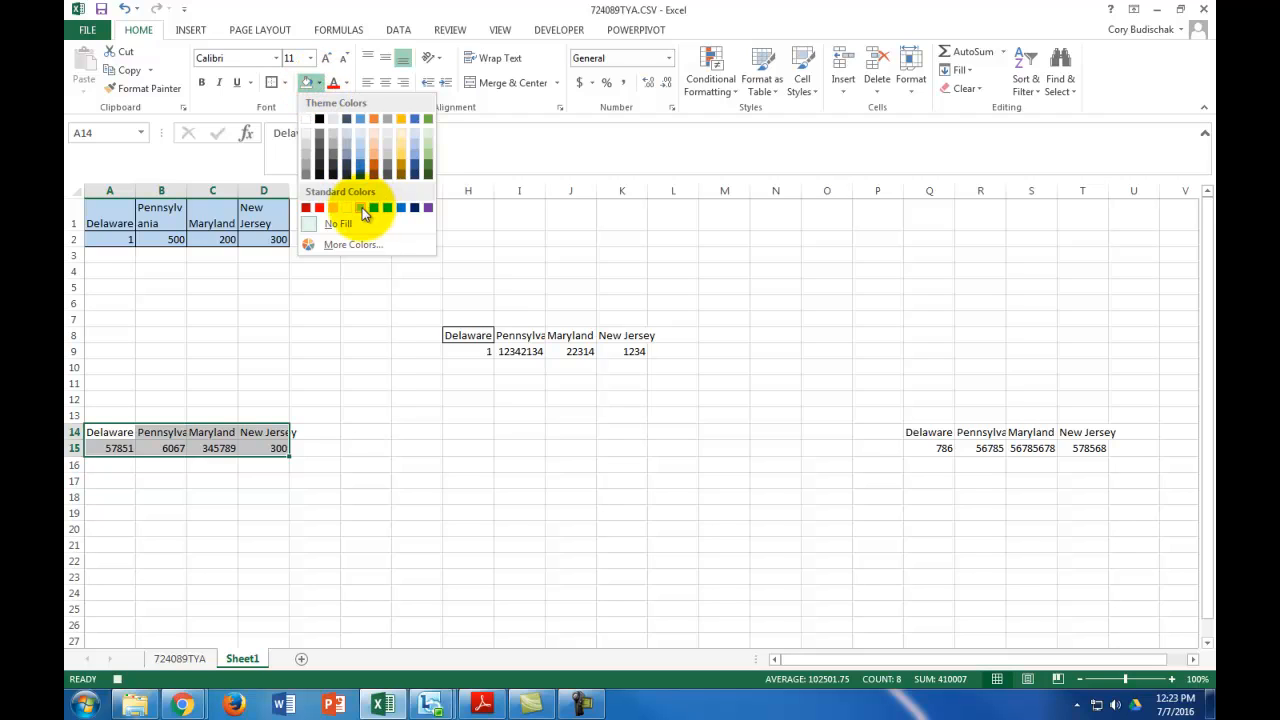
{"action": "left_click", "coordinate": [362, 208]}
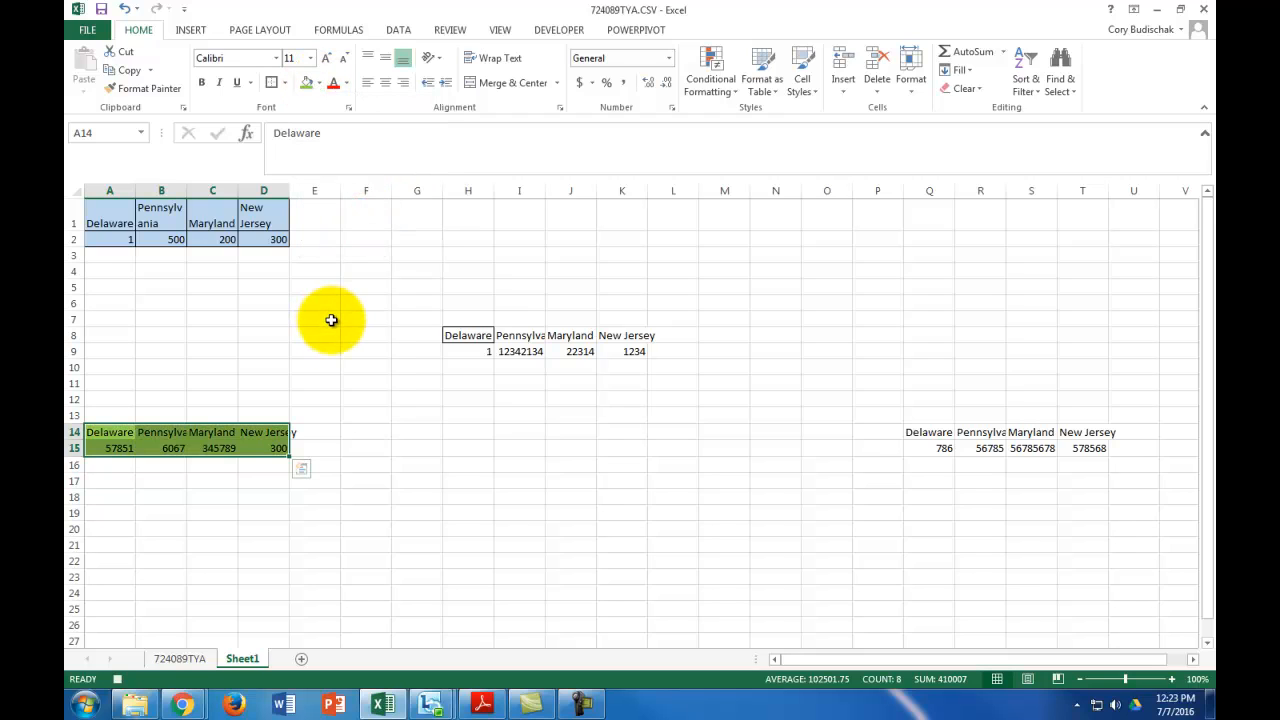
{"action": "left_click", "coordinate": [330, 62]}
{"action": "left_click", "coordinate": [330, 62]}
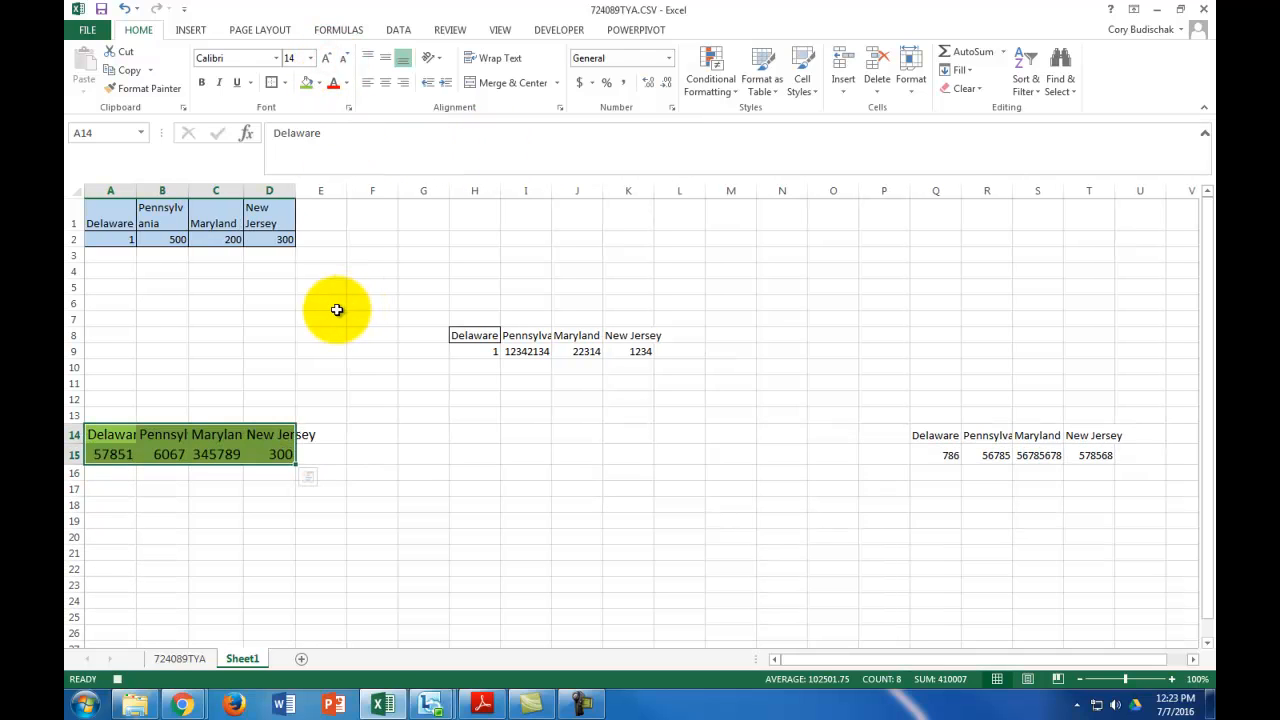
- Stop recording the withRR macro
{"action": "left_click", "coordinate": [572, 27]}
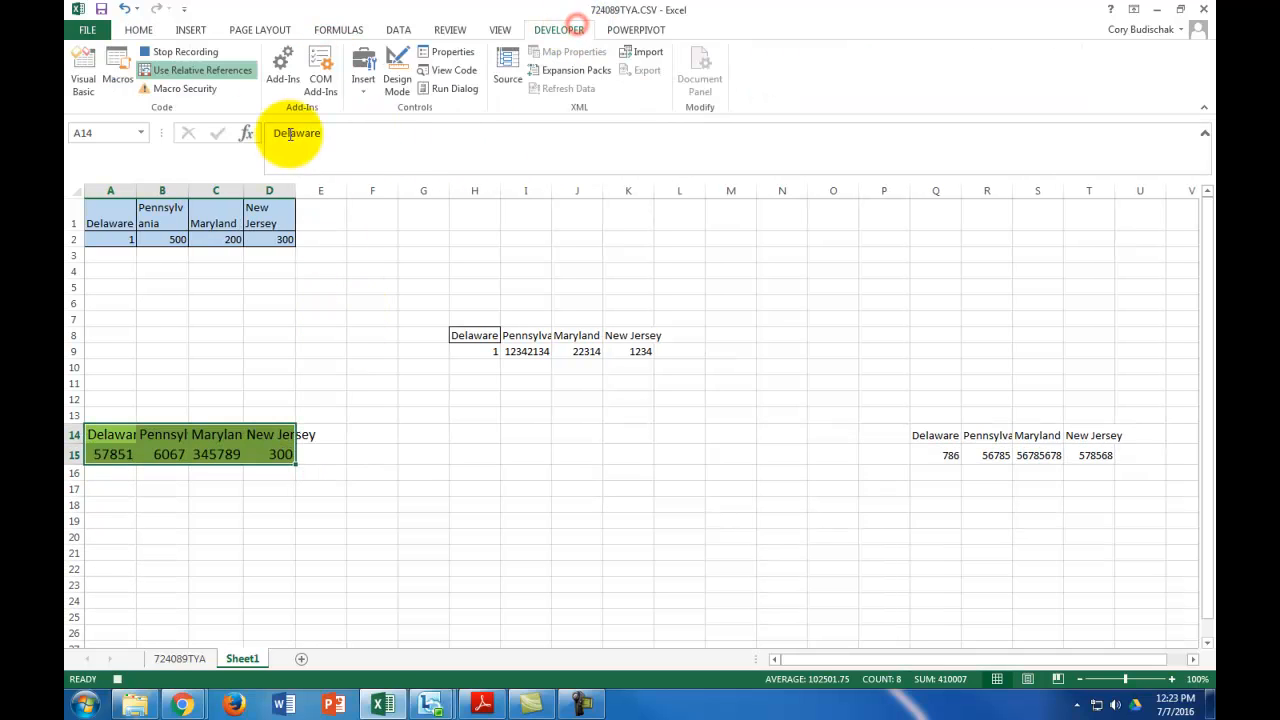
{"action": "left_click", "coordinate": [200, 53]}
{"action": "left_click", "coordinate": [201, 70]}
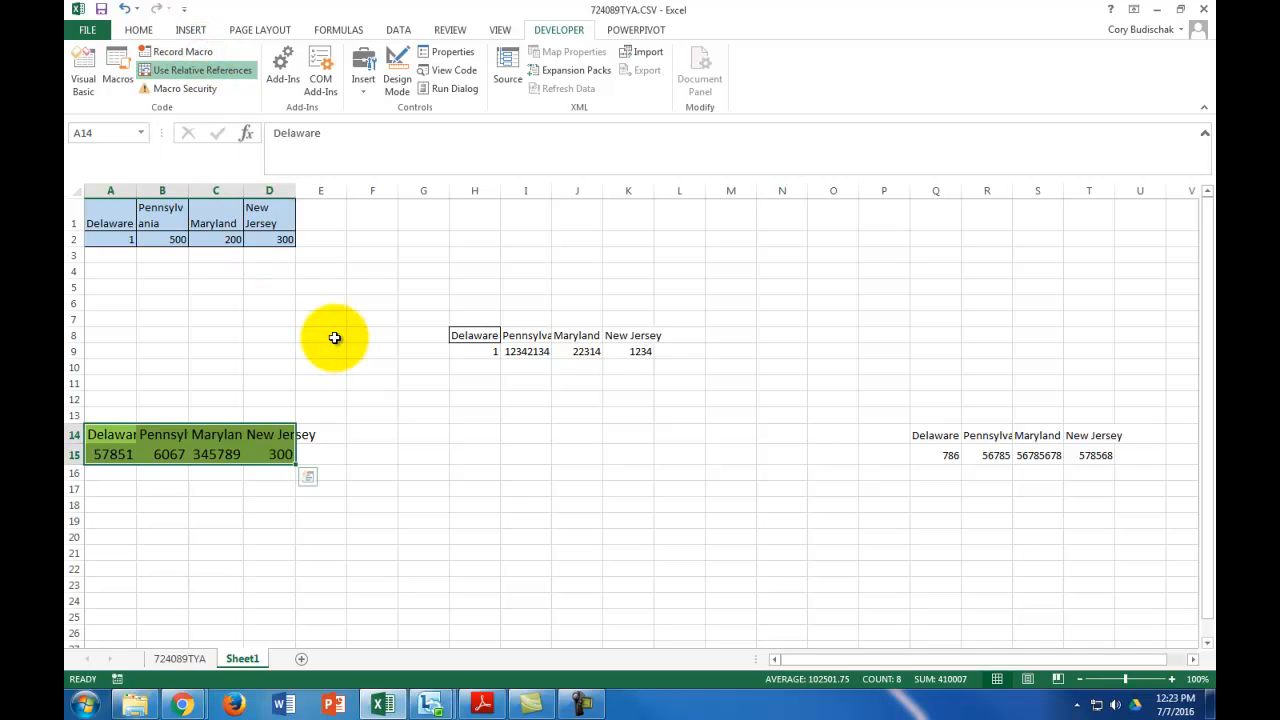
- Run the withRR macro with cell H8, the Delaware header of the middle table, selected
{"action": "left_click", "coordinate": [483, 335]}
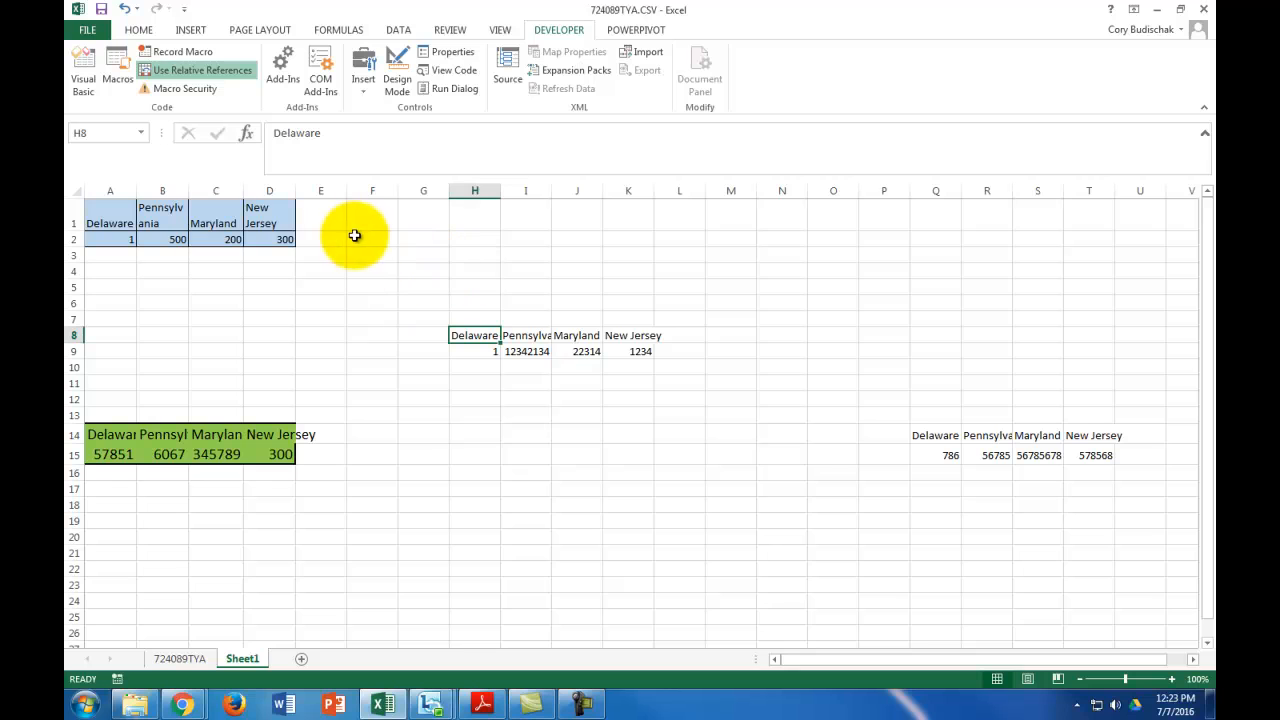
{"action": "left_click", "coordinate": [116, 70]}
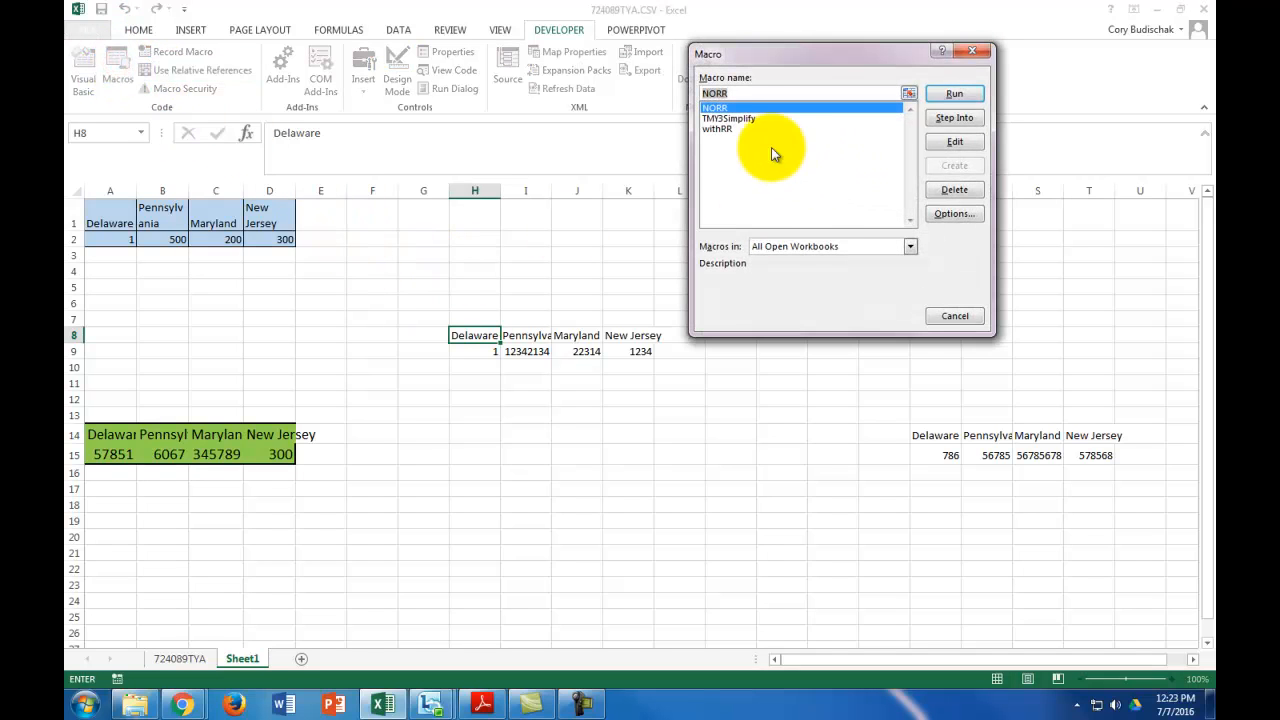
{"action": "left_click", "coordinate": [731, 129]}
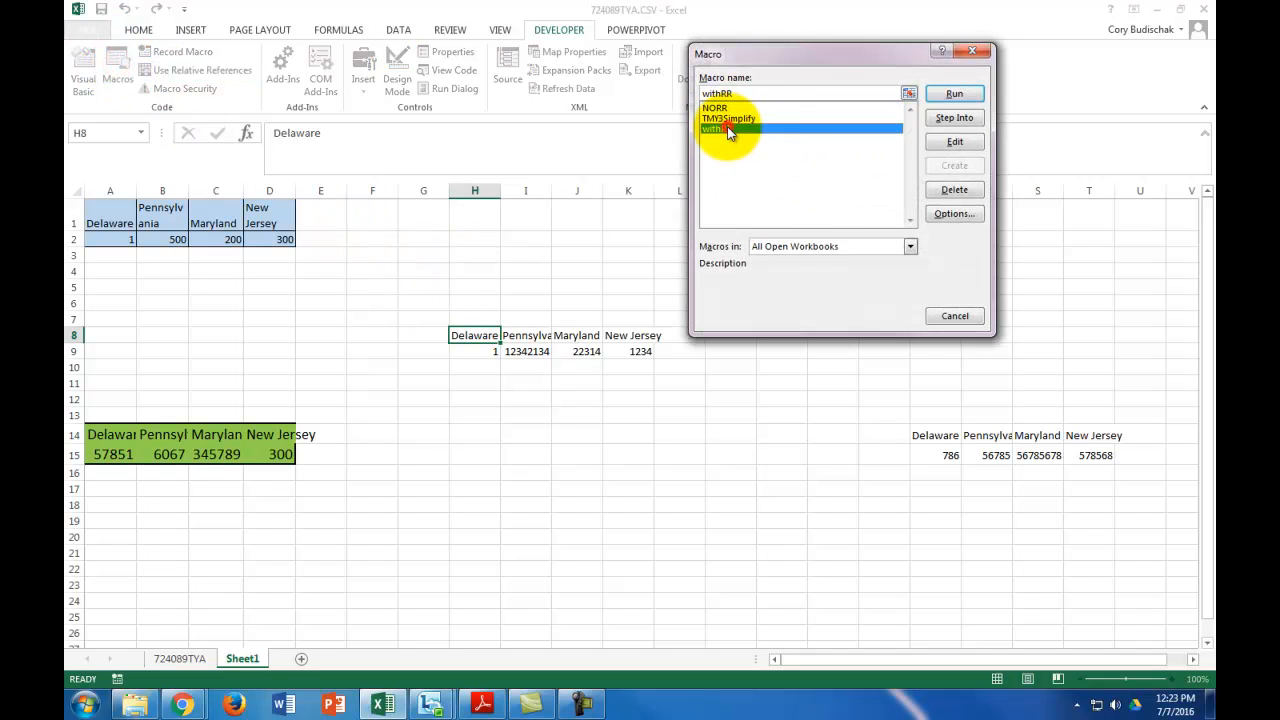
{"action": "left_click", "coordinate": [956, 95]}
- Run the withRR macro with the empty cell H15 selected
{"action": "left_click", "coordinate": [490, 456]}
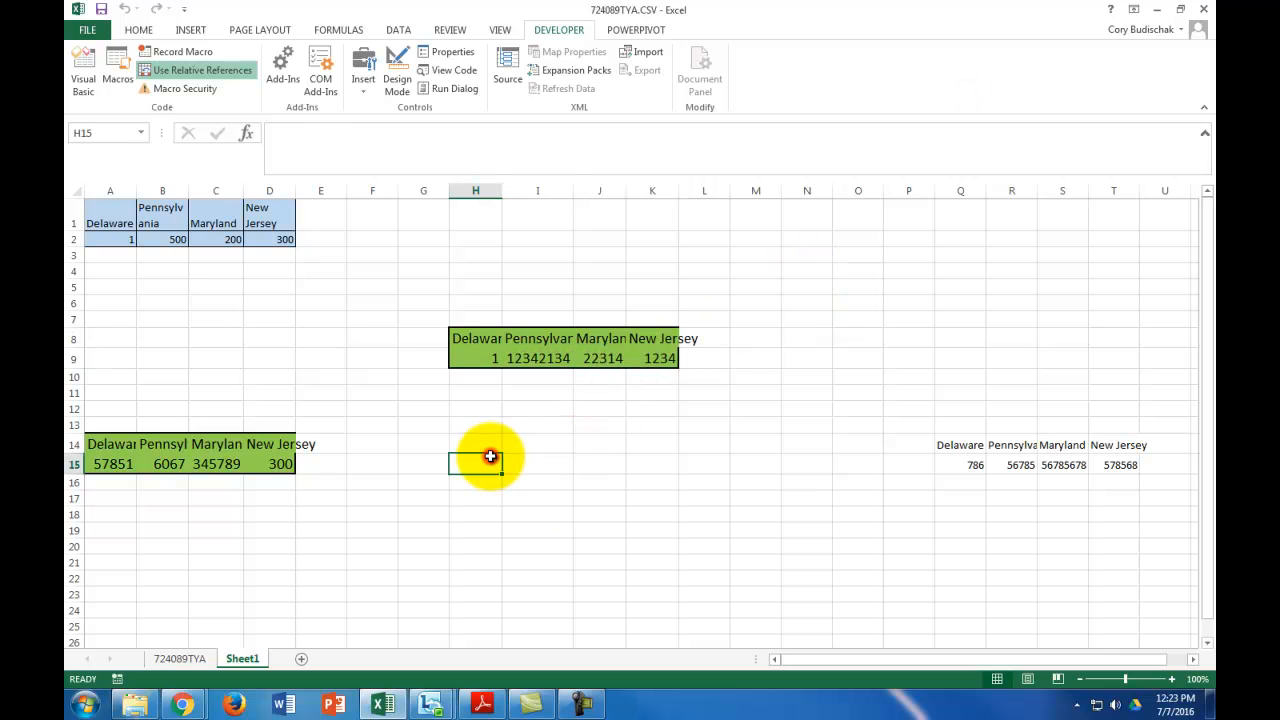
{"action": "left_click", "coordinate": [116, 70]}
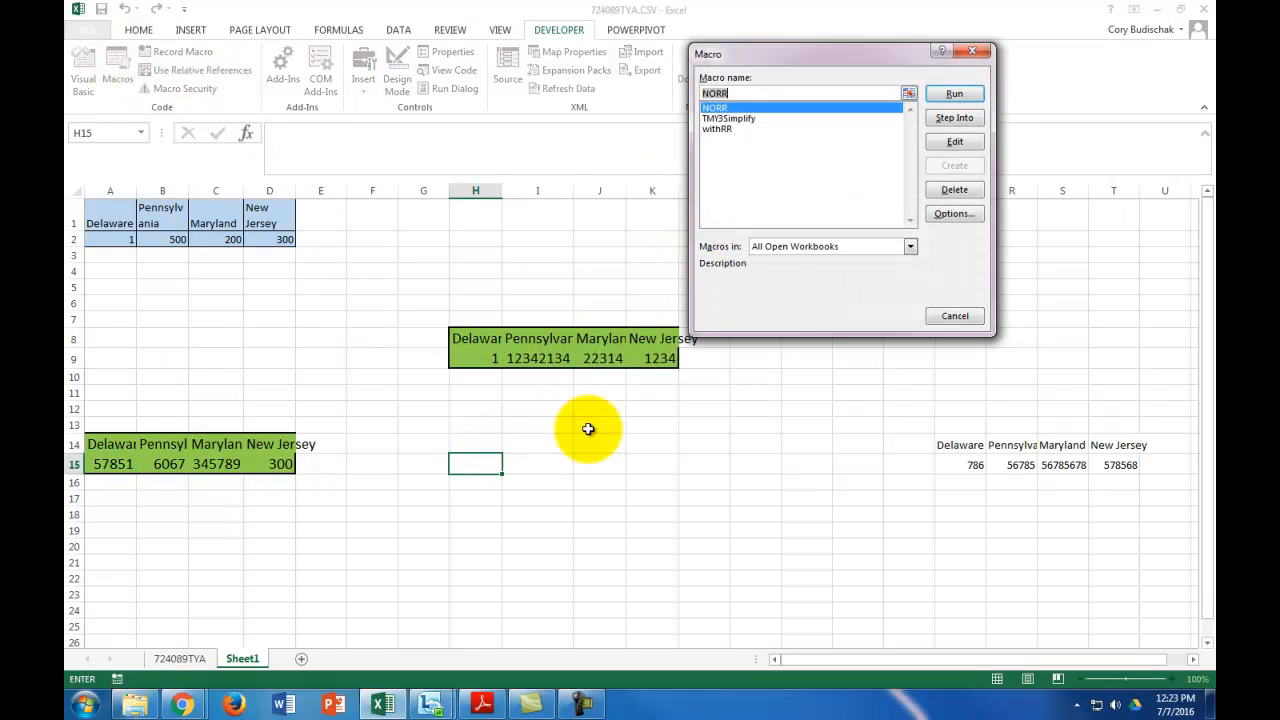
{"action": "left_click", "coordinate": [716, 129]}
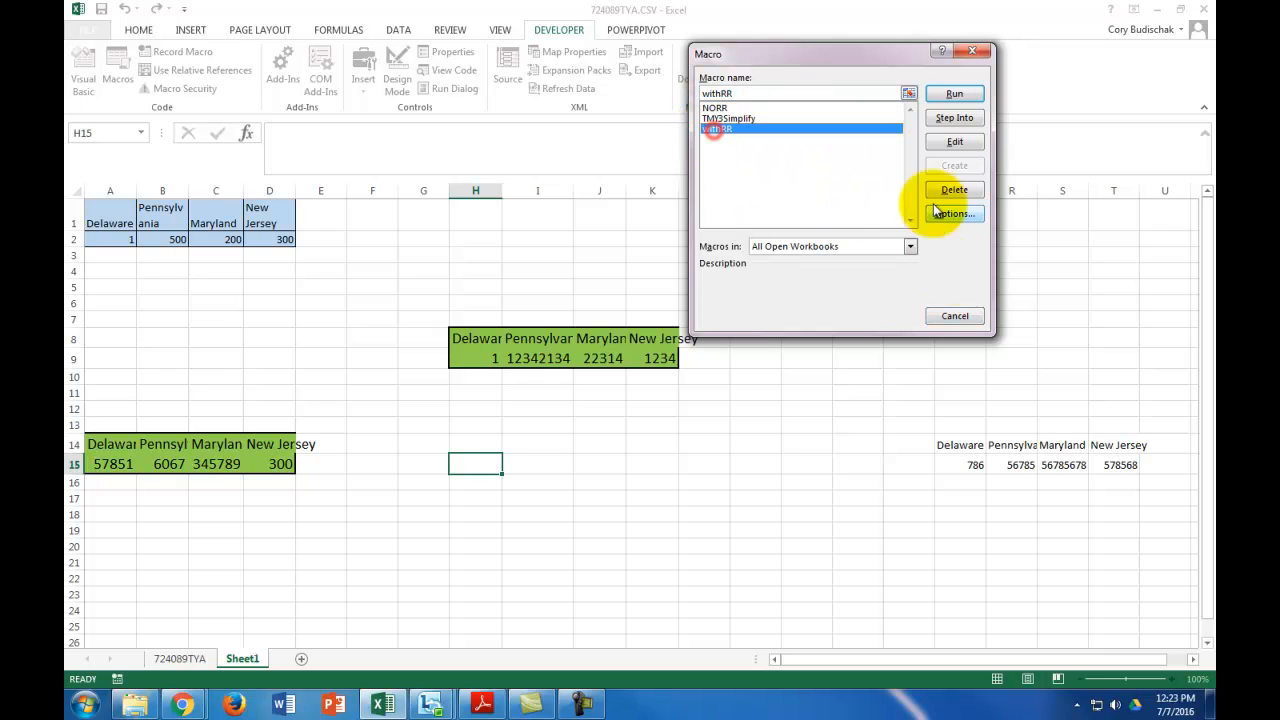
{"action": "left_click", "coordinate": [955, 94]}
{"action": "left_click", "coordinate": [379, 427]}
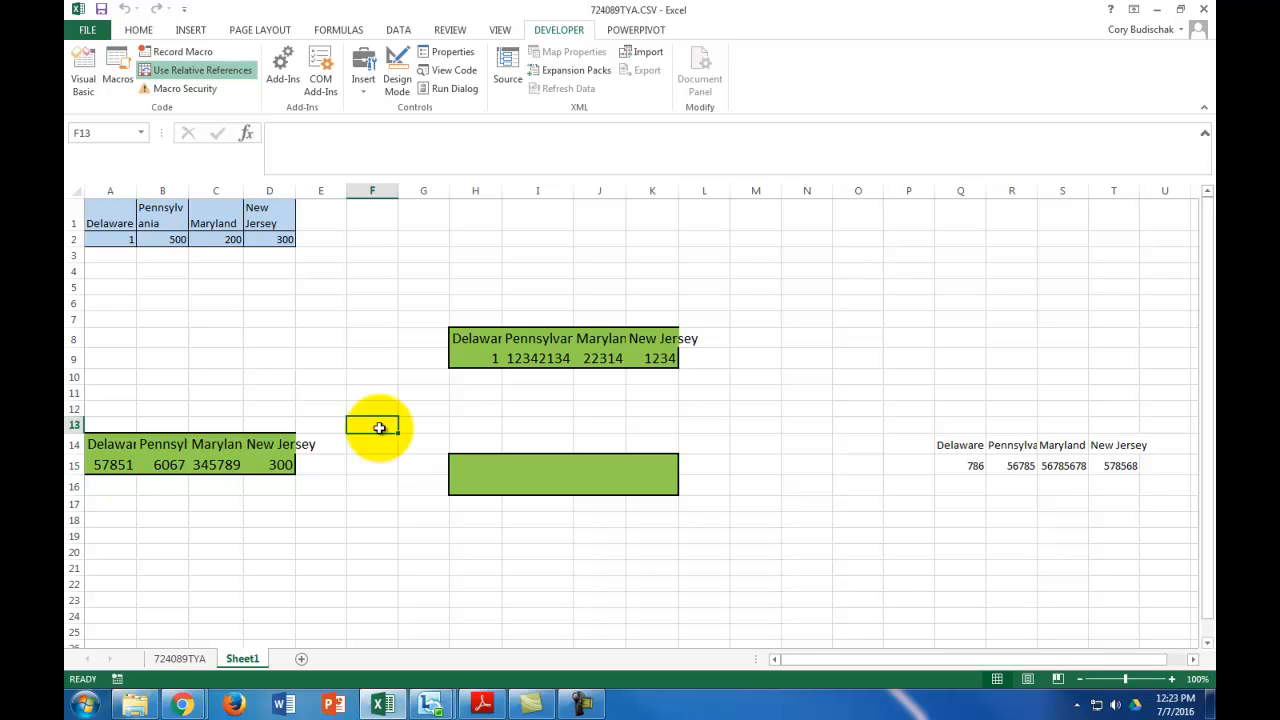
{"action": "left_click", "coordinate": [376, 238]}
{"action": "left_click", "coordinate": [231, 315]}
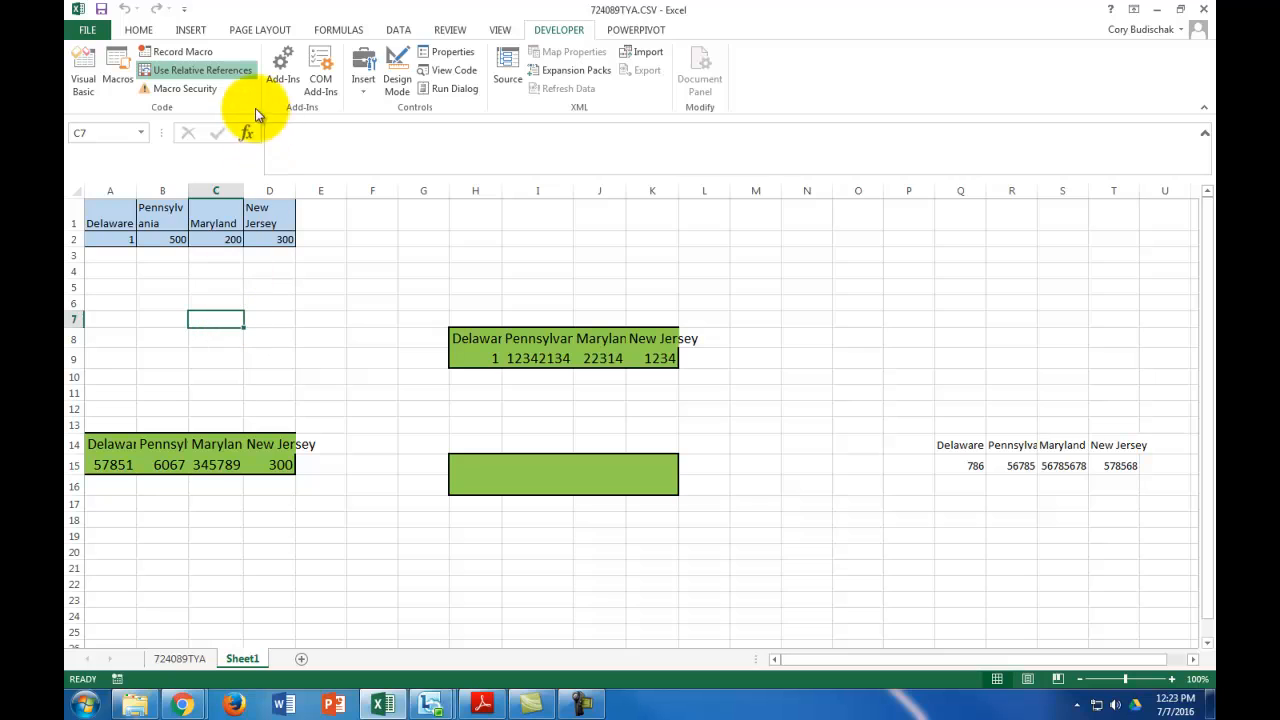
{"action": "left_click", "coordinate": [233, 75]}
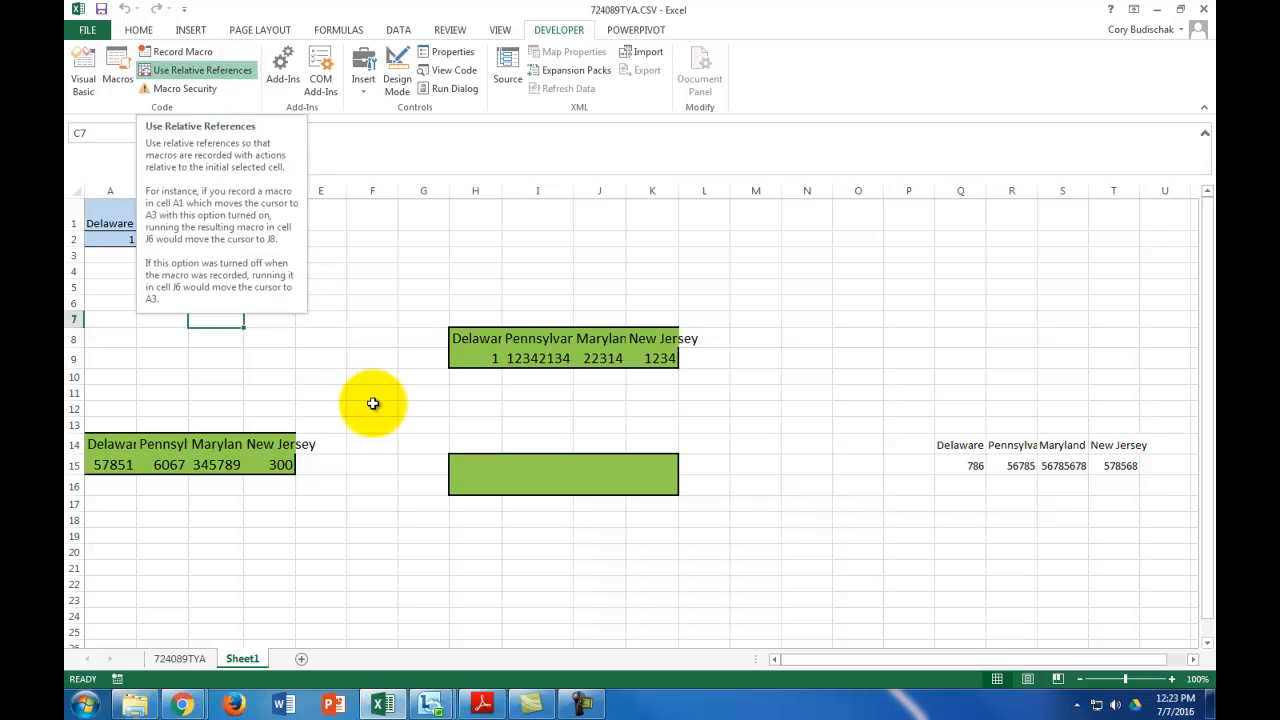
- Run the withRR macro with cell Q14, the Delaware header of the unformatted table, selected
{"action": "left_click", "coordinate": [955, 446]}
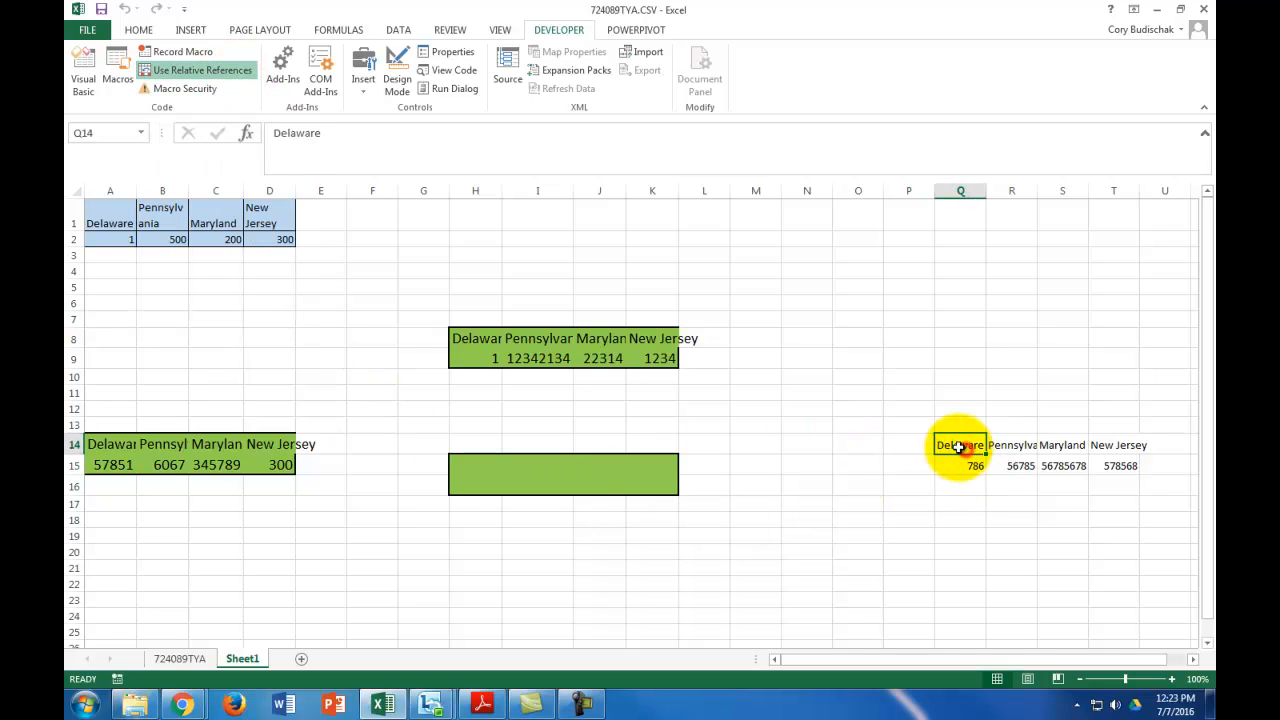
{"action": "left_click", "coordinate": [113, 55]}
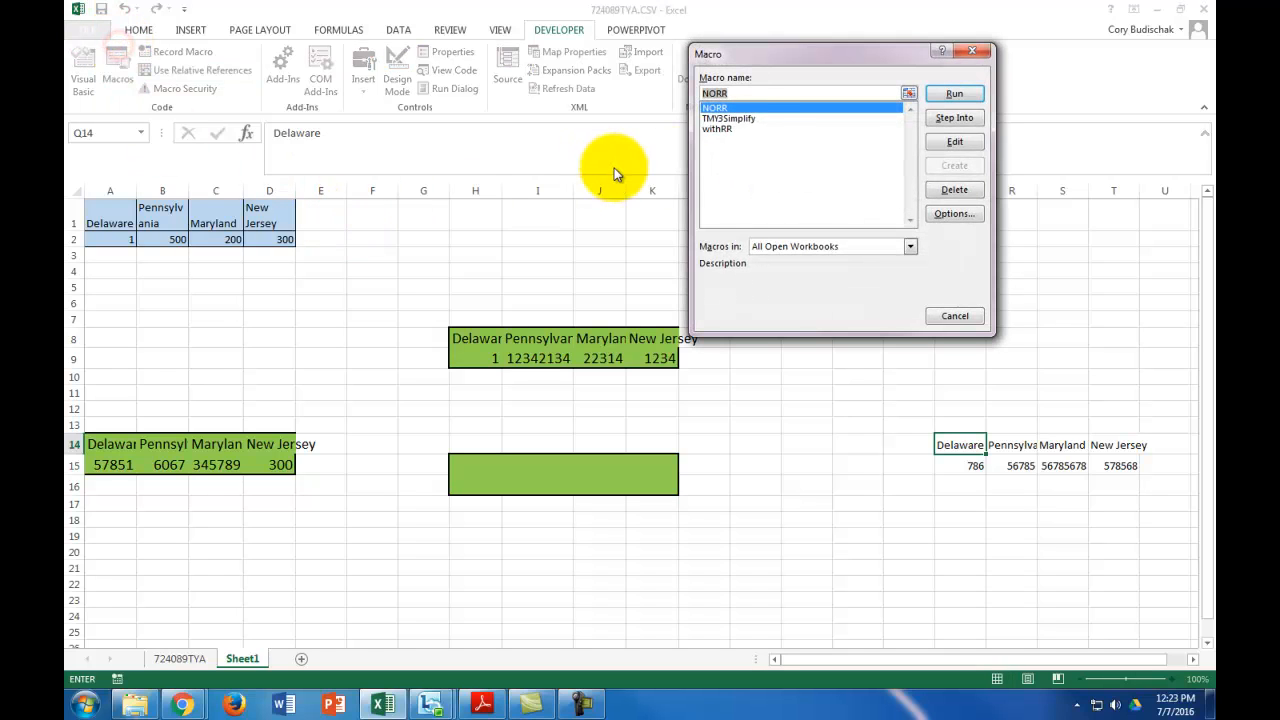
{"action": "left_click", "coordinate": [730, 129]}
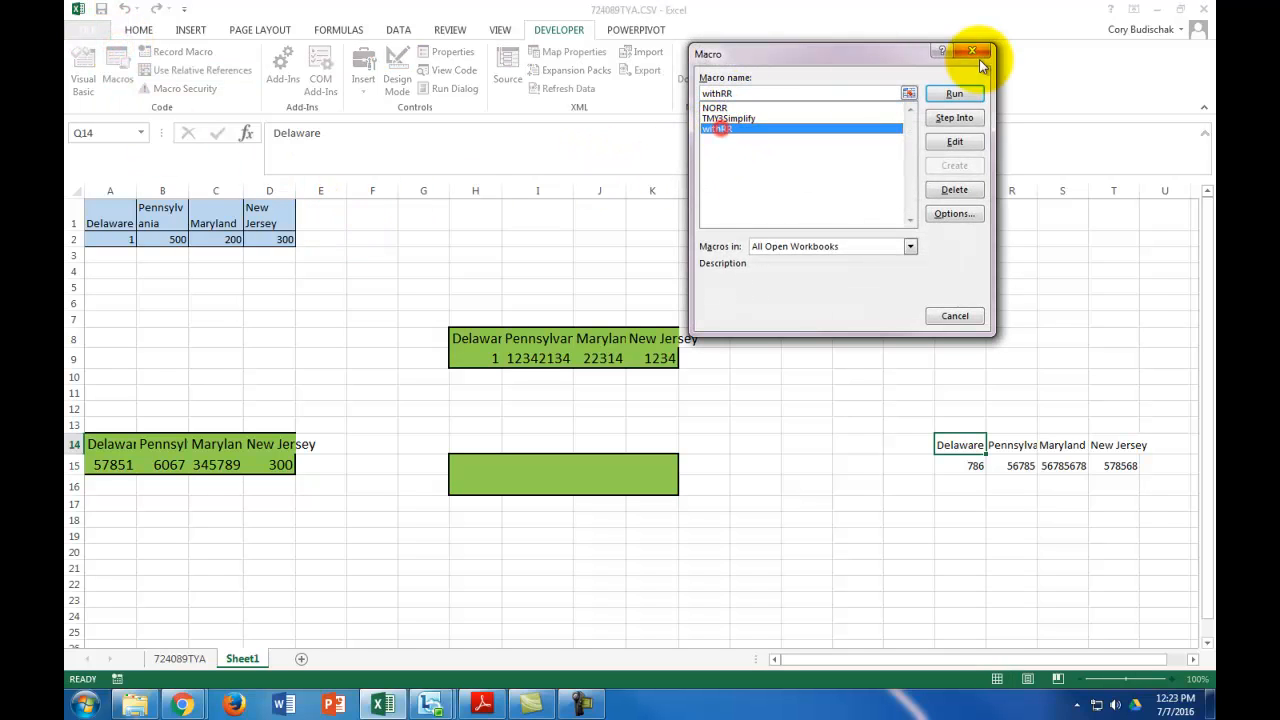
{"action": "left_click", "coordinate": [954, 93]}
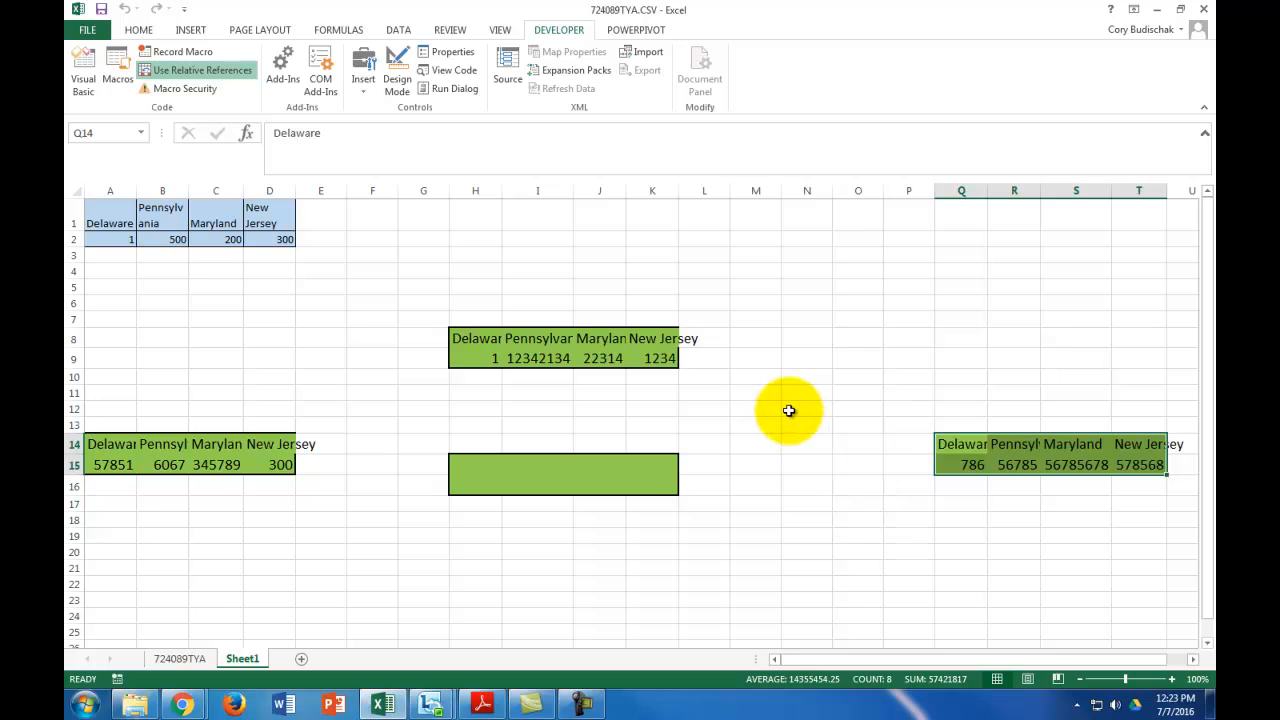